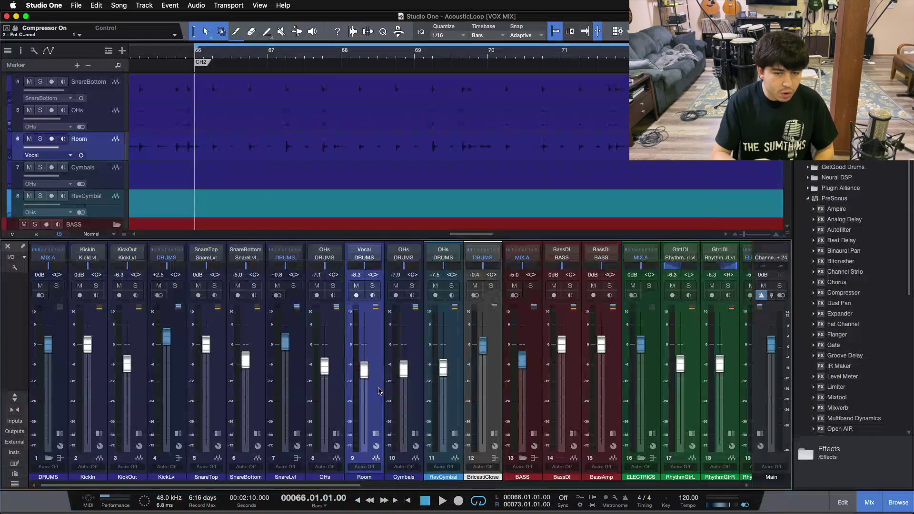
- Select the Room channel, play the full mix from the CH2 marker and look across all mixer channels
left_click(393, 387)
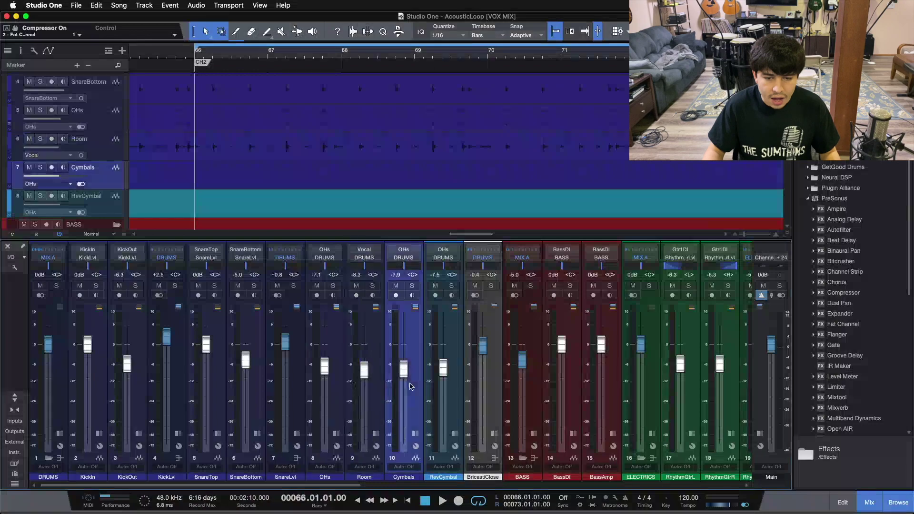
left_click(370, 349)
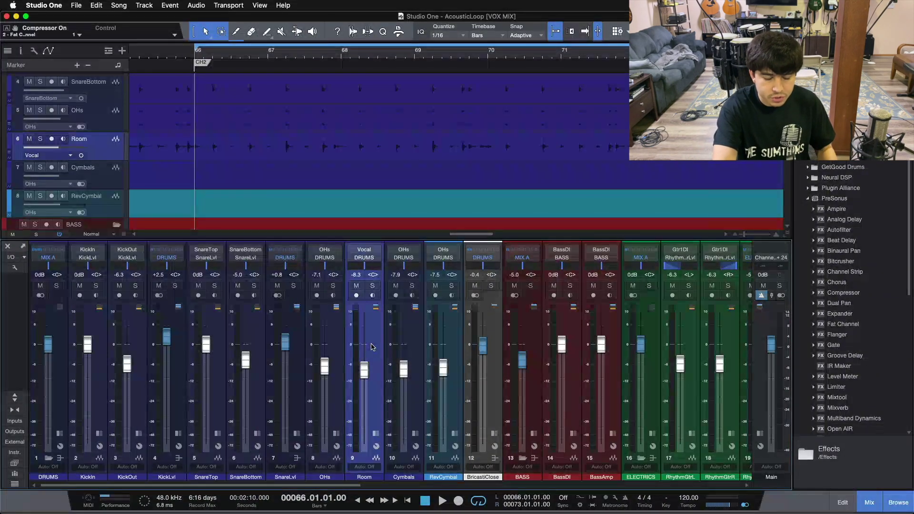
key("space")
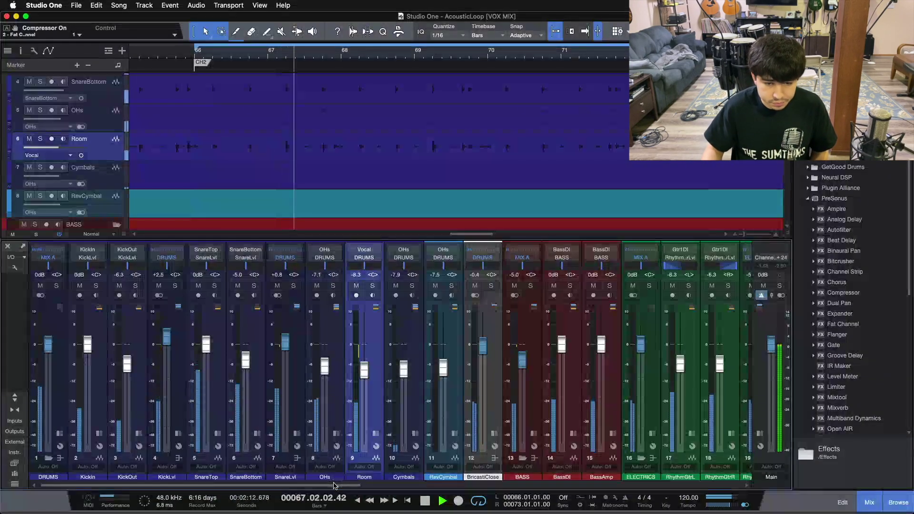
scroll(642, 470, "right", 10)
scroll(642, 470, "right", 5)
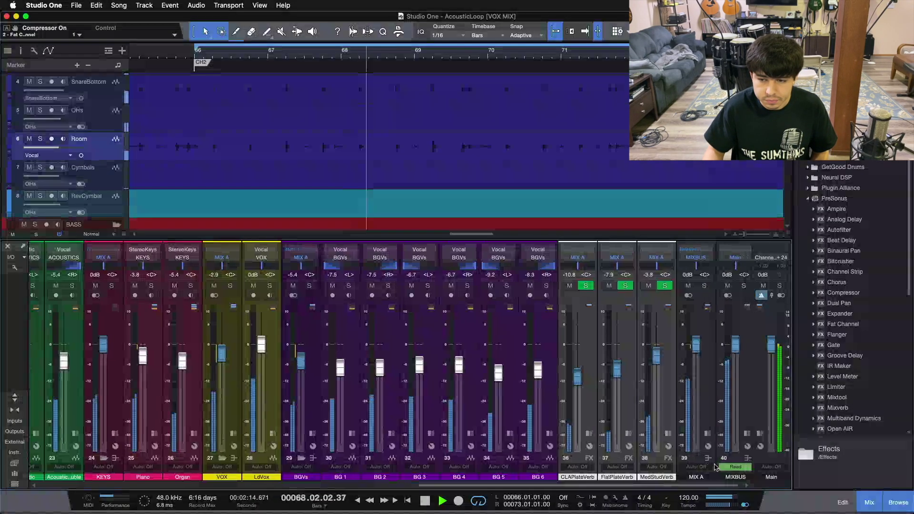
scroll(742, 432, "left", 10)
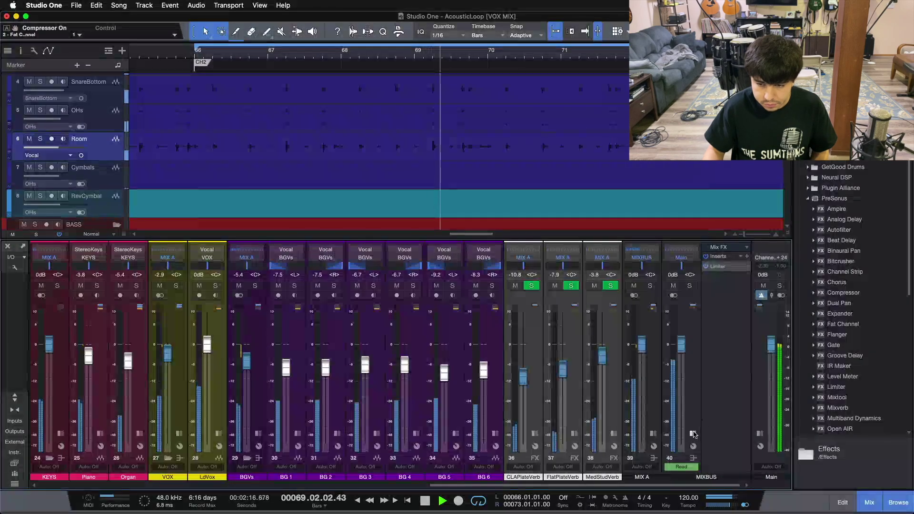
scroll(502, 489, "left", 10)
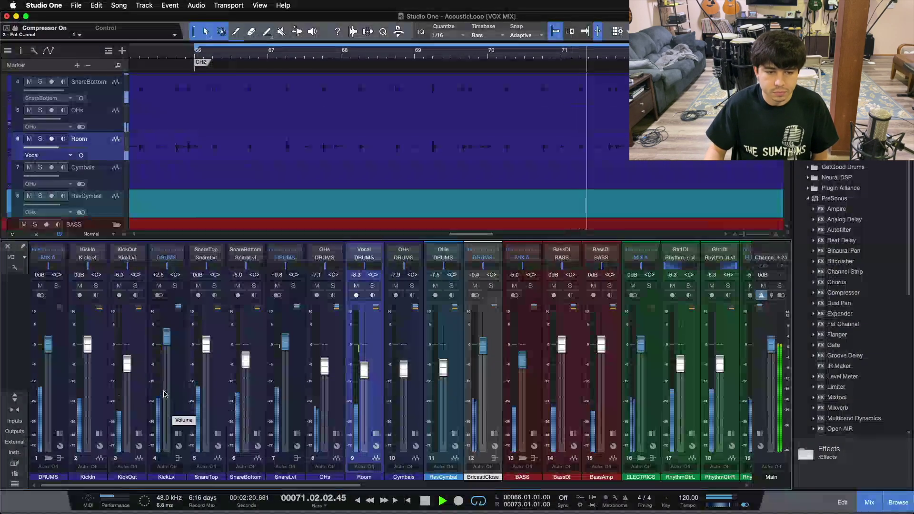
- Solo the DRUMS folder, and take the kick, snare, OHs, Cymbals, BricastiClose and RevCymbal channels out of solo to isolate the Room
left_click(58, 286)
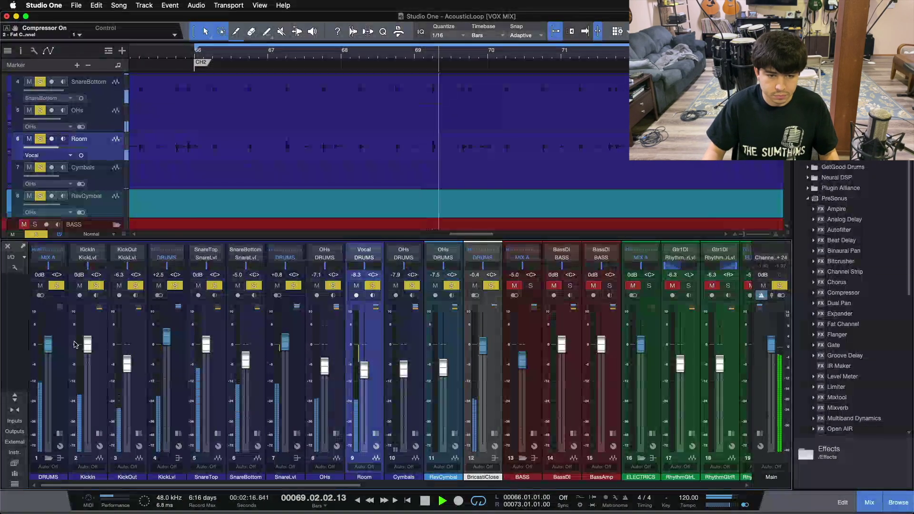
mouse_move(77, 371)
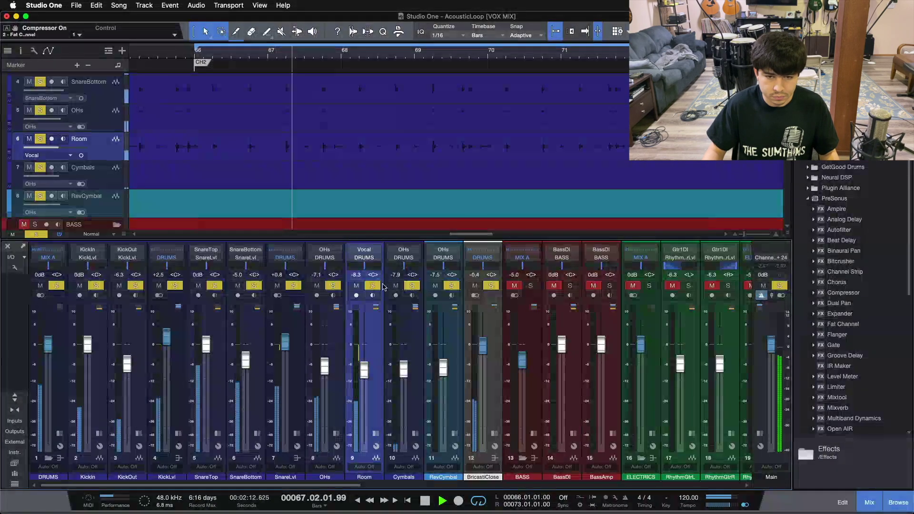
left_click(175, 286)
left_click(293, 285)
left_click(333, 285)
left_click(412, 286)
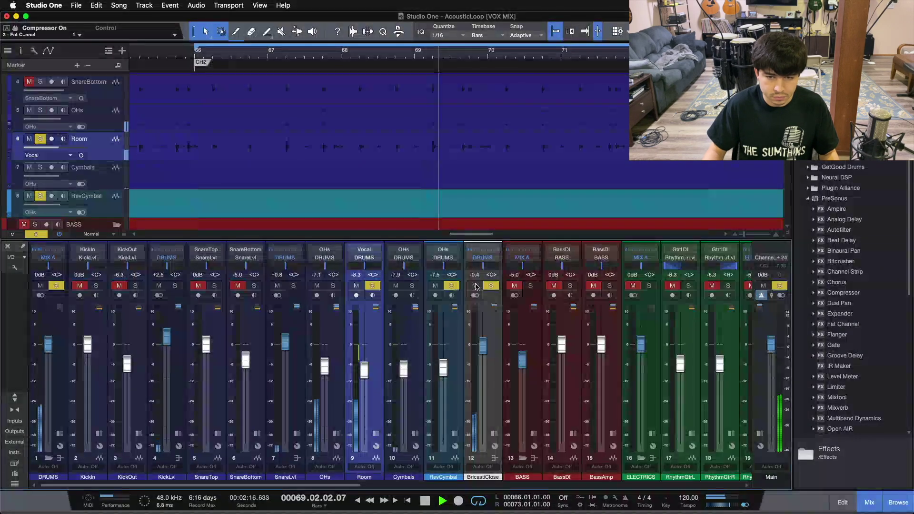
left_click(491, 286)
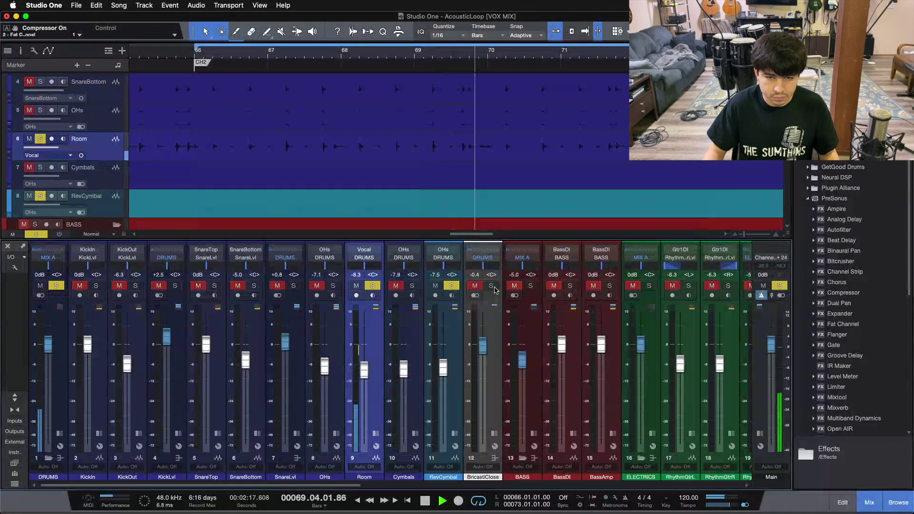
left_click(451, 285)
- Expand the Room channel's inserts, stop playback and open its Pro EQ for inspection
left_click(375, 433)
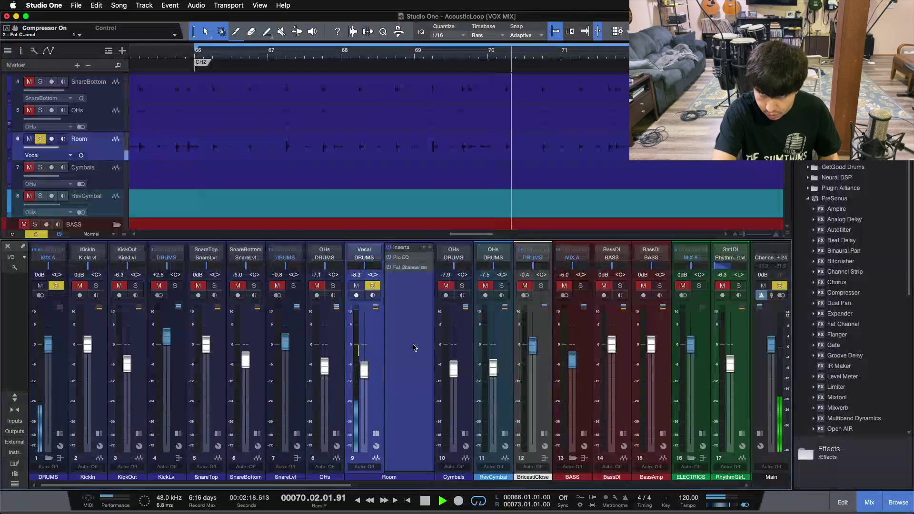
key("space")
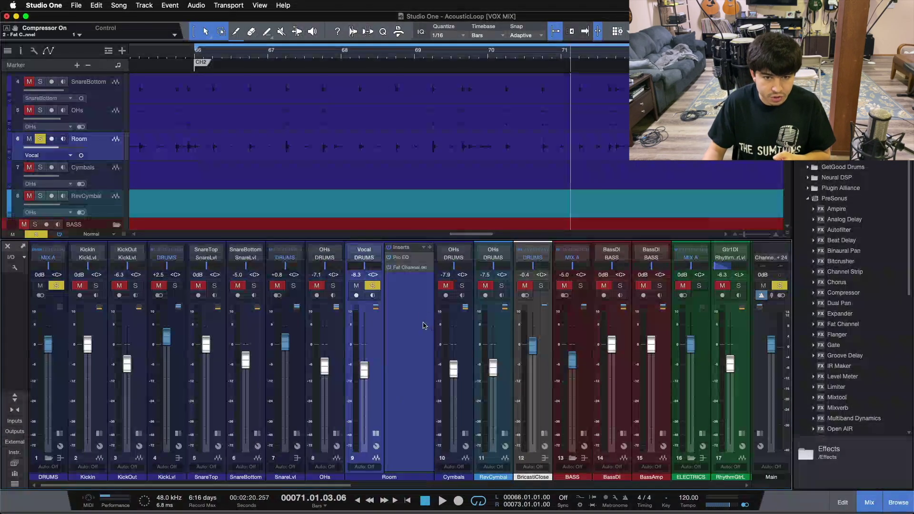
left_click(405, 257)
mouse_move(666, 159)
left_mouse_down()
mouse_move(580, 173)
mouse_move(682, 164)
mouse_move(672, 149)
left_mouse_up()
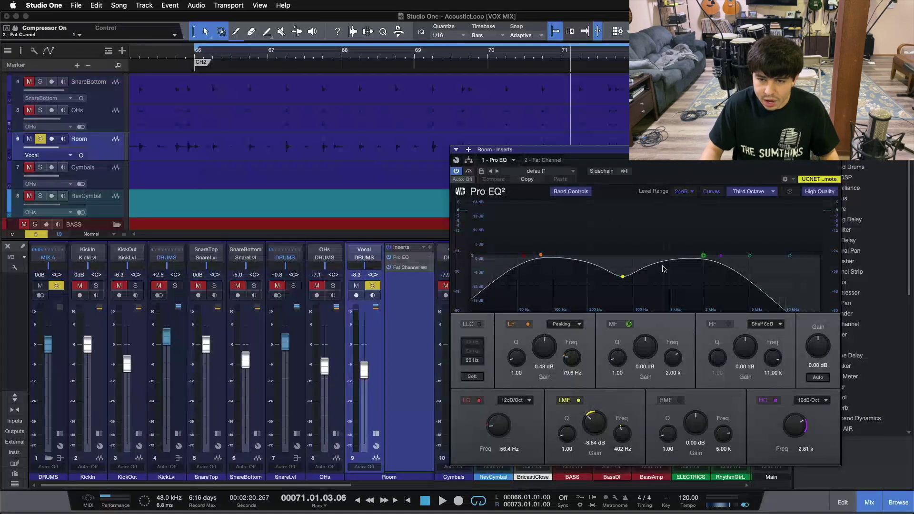
- Switch off the Room's Fat Channel and play the loop, comparing the Pro EQ bypassed and active
left_click(390, 268)
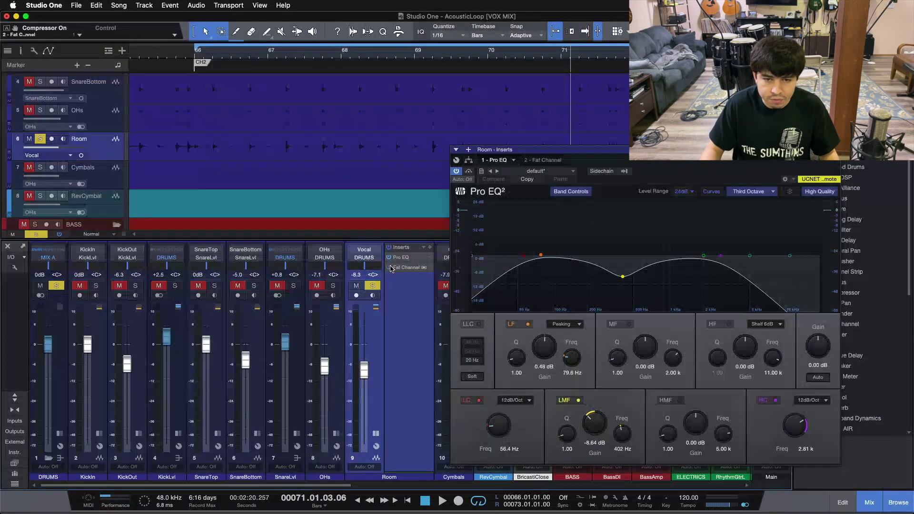
left_click(467, 171)
key("space")
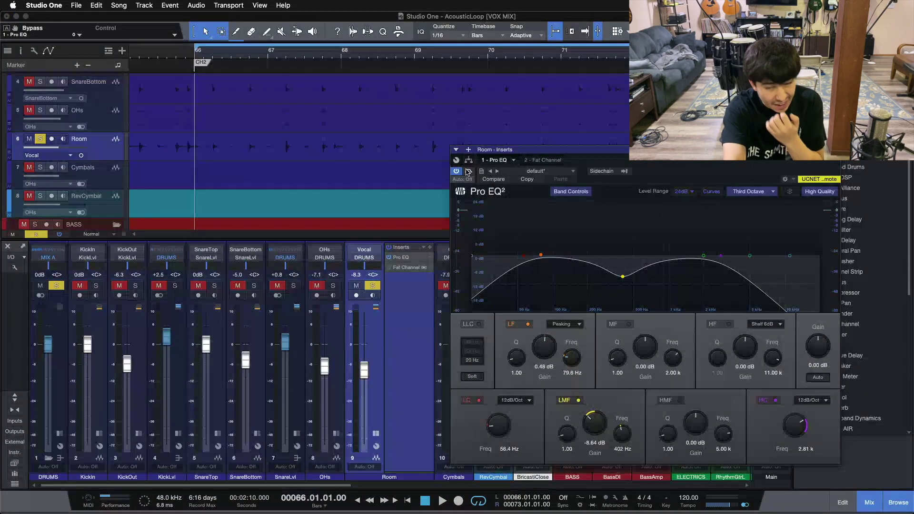
key("space")
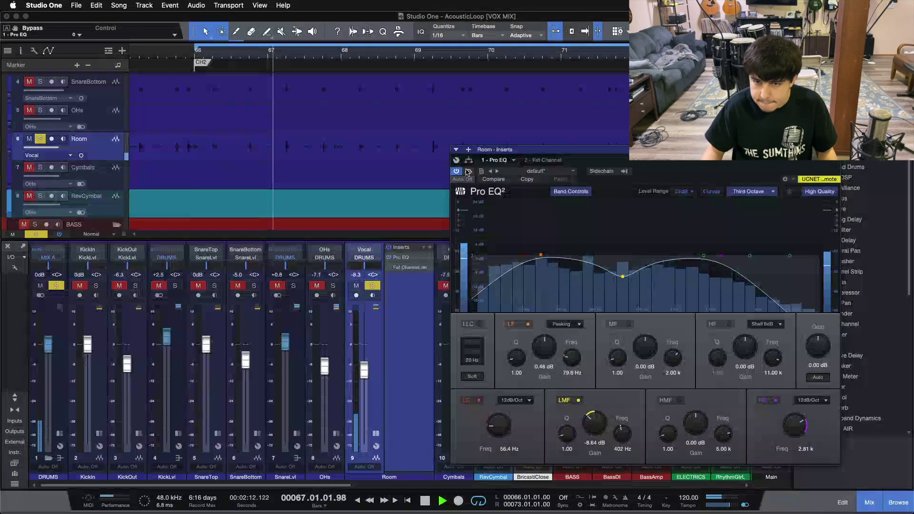
left_click(467, 172)
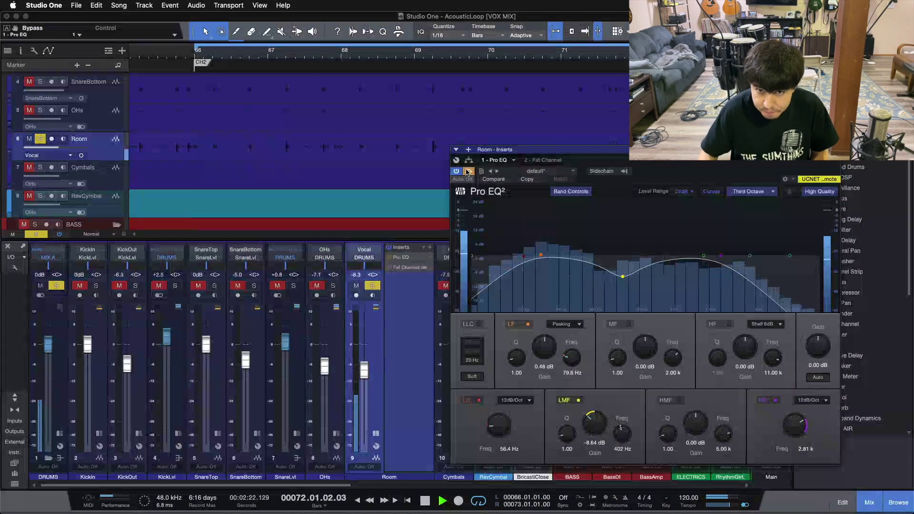
left_click(467, 172)
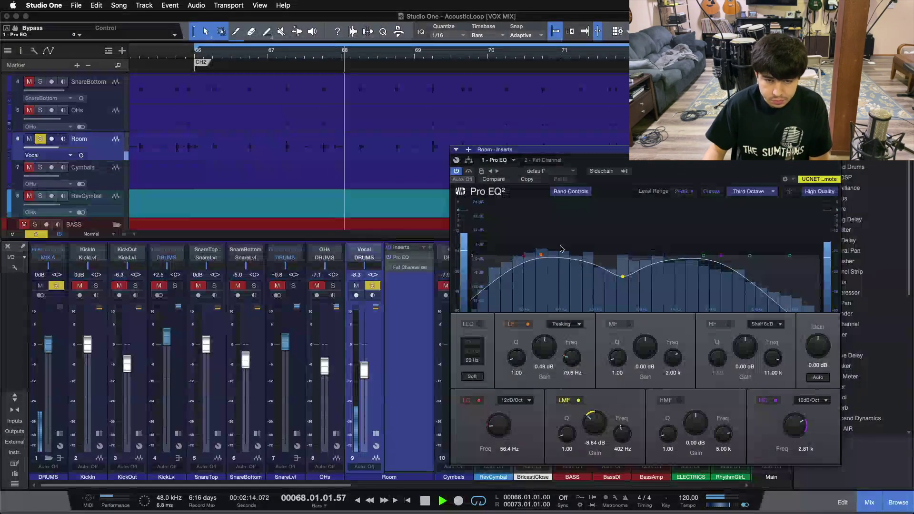
- Solo the whole DRUMS folder and play the drums to compare them with and without the Room
mouse_move(455, 269)
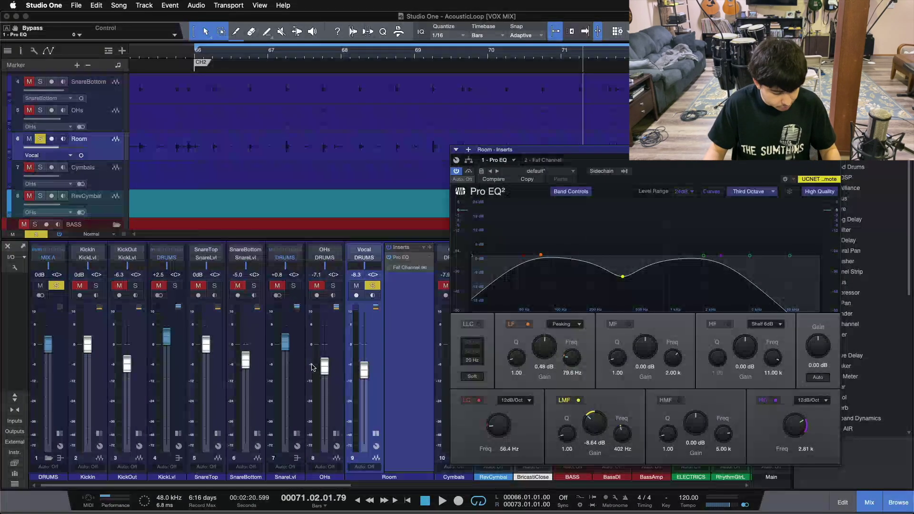
key("shift+s")
left_click(56, 285, "alt")
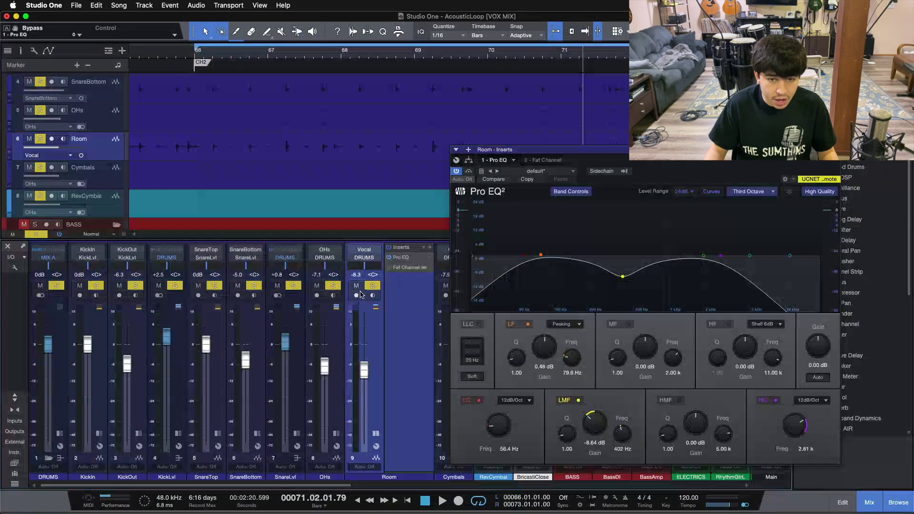
key("space")
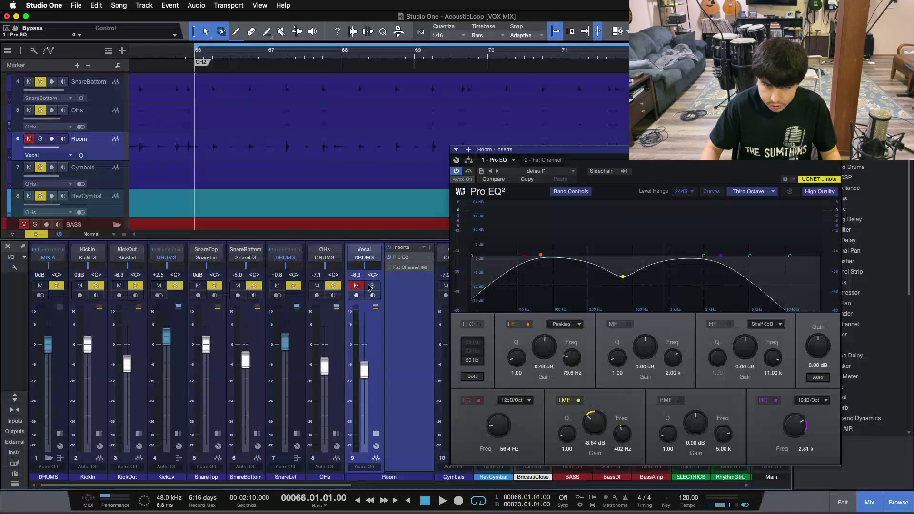
- Open the Room's Fat Channel with the plug-in switched on, and solo only the Room track
left_click(402, 267)
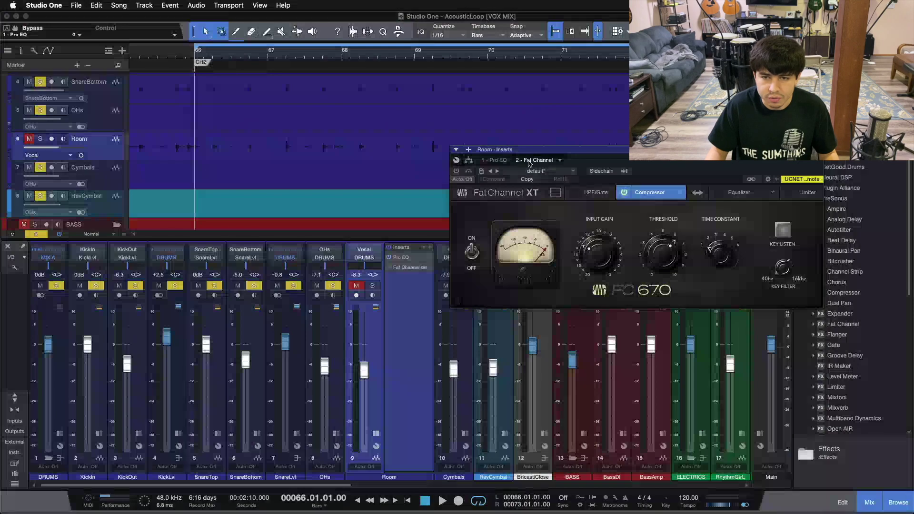
left_click_drag(612, 168, 648, 310)
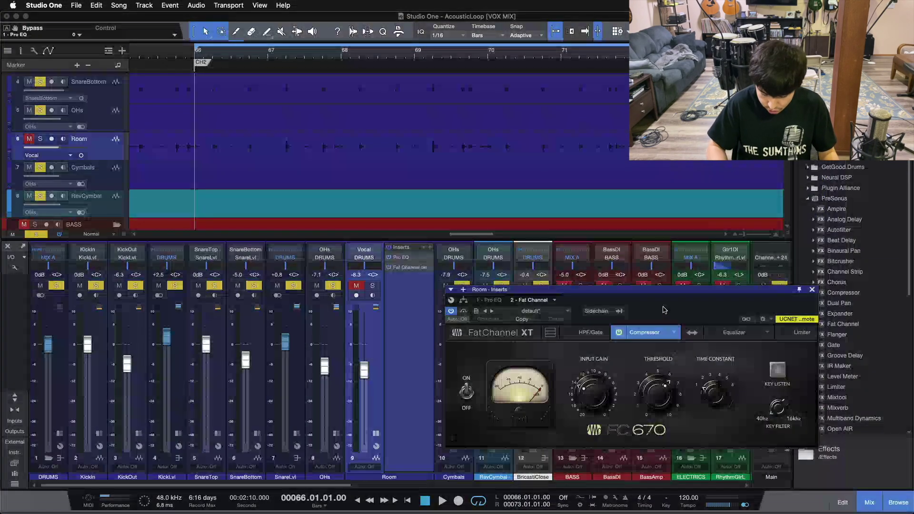
left_click(373, 285)
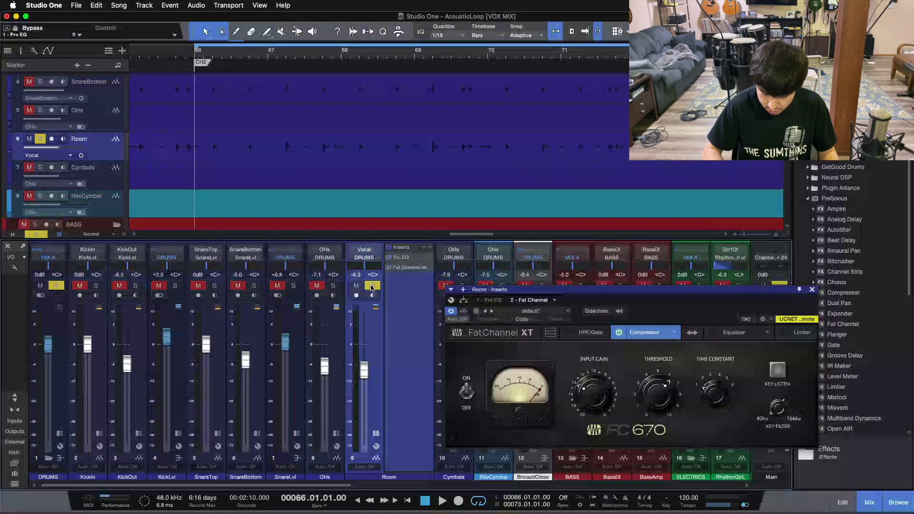
- Play the soloed Room and compare its Fat Channel compressor switched off and on
key("space")
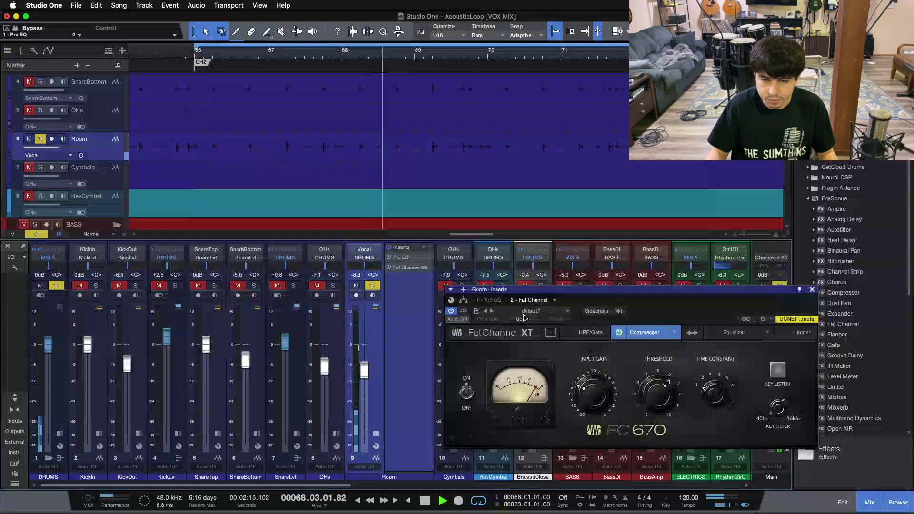
left_click(617, 334)
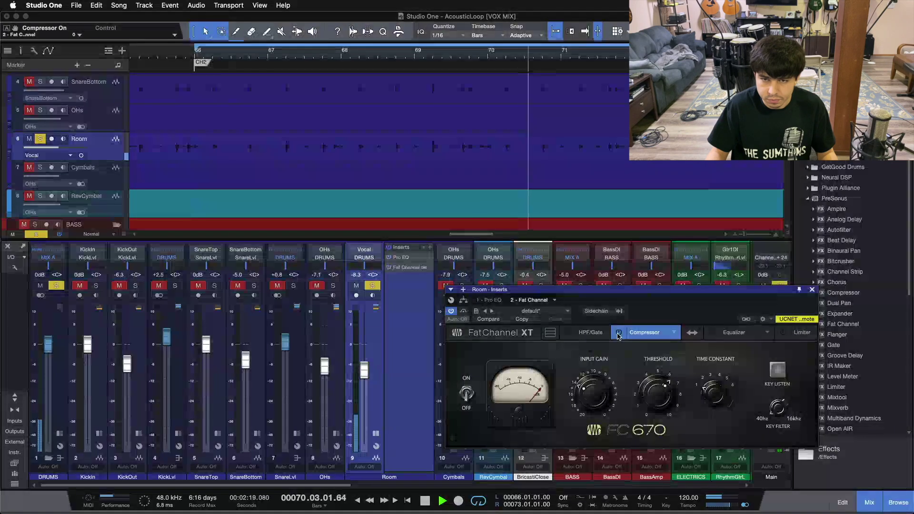
left_click(618, 333)
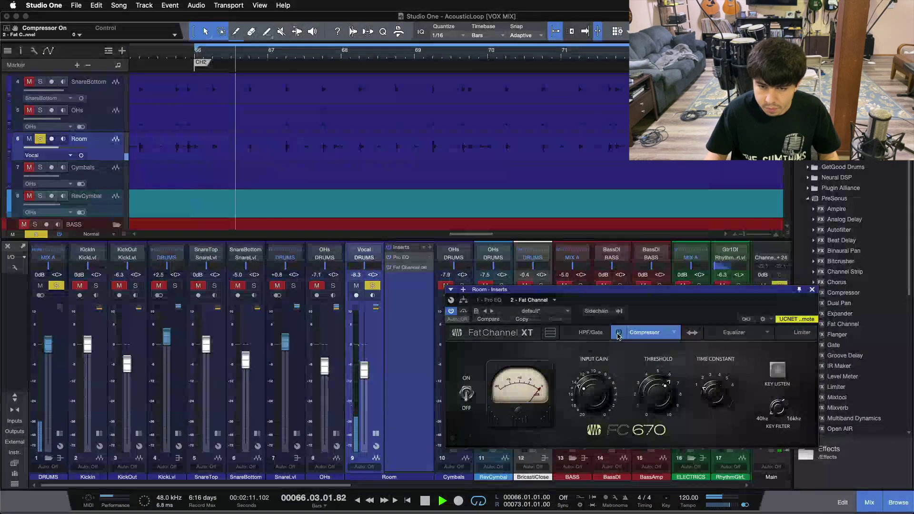
key("space")
- Clear the Room-only solo, solo the DRUMS folder without the Room, and return to the start of the loop
key("s")
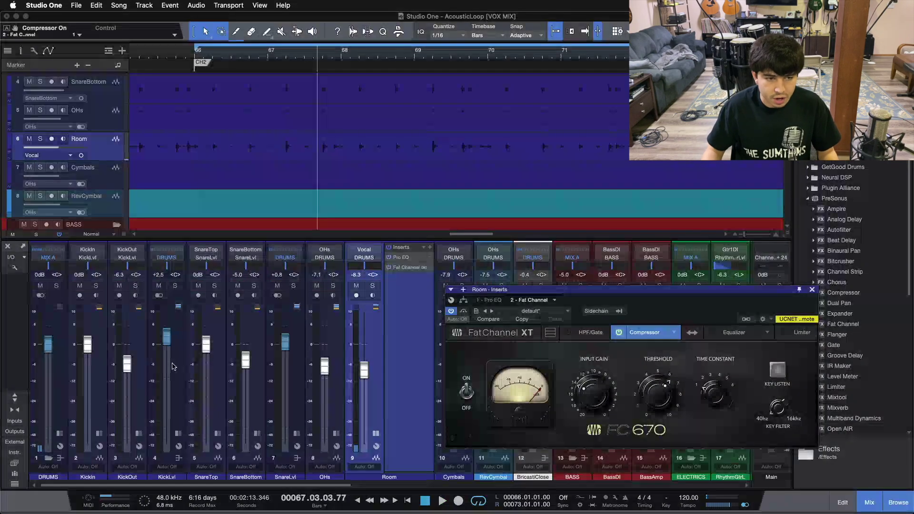
left_click(57, 286)
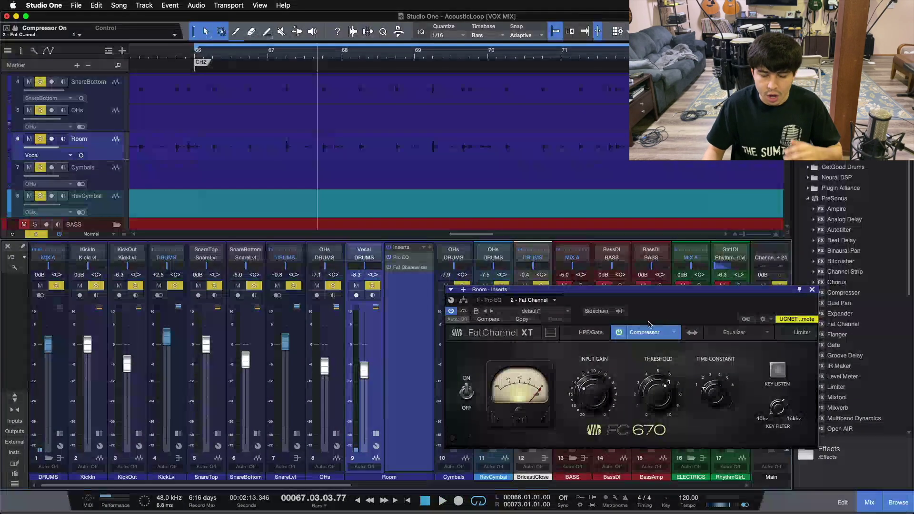
key("KP_1")
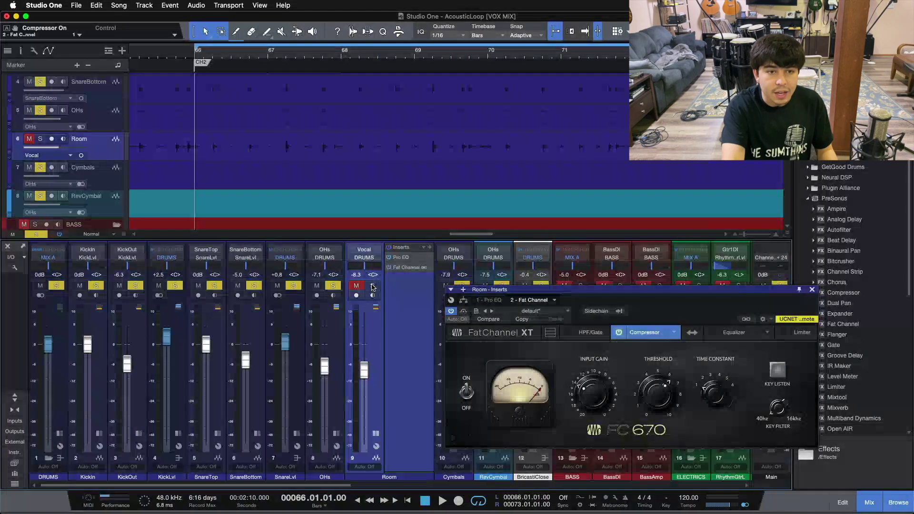
- Play the drums while toggling the Room's solo to compare its effect, and close the Fat Channel window with the Room soloed
key("space")
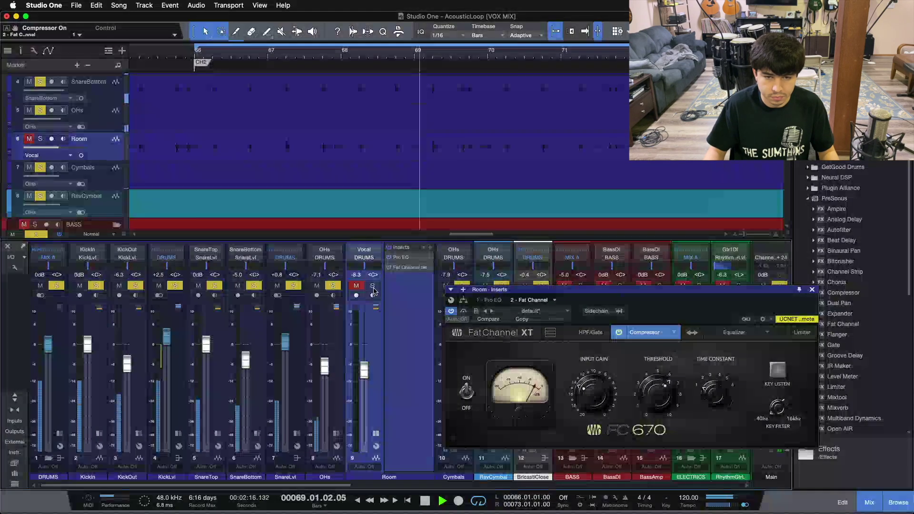
left_click(373, 287)
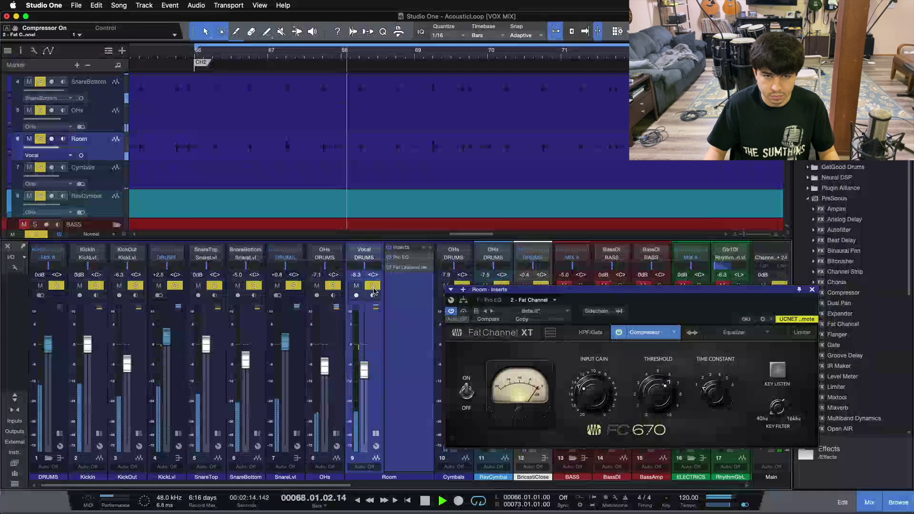
left_click(372, 285)
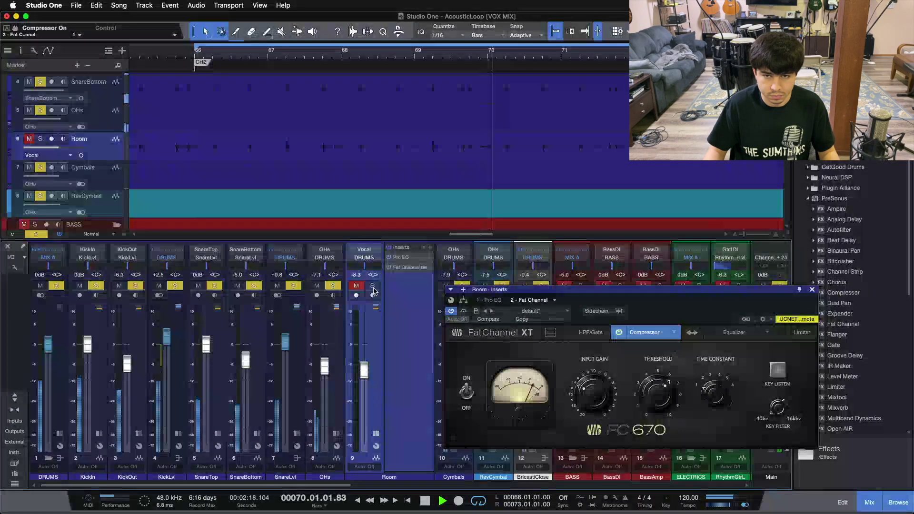
left_click(373, 286)
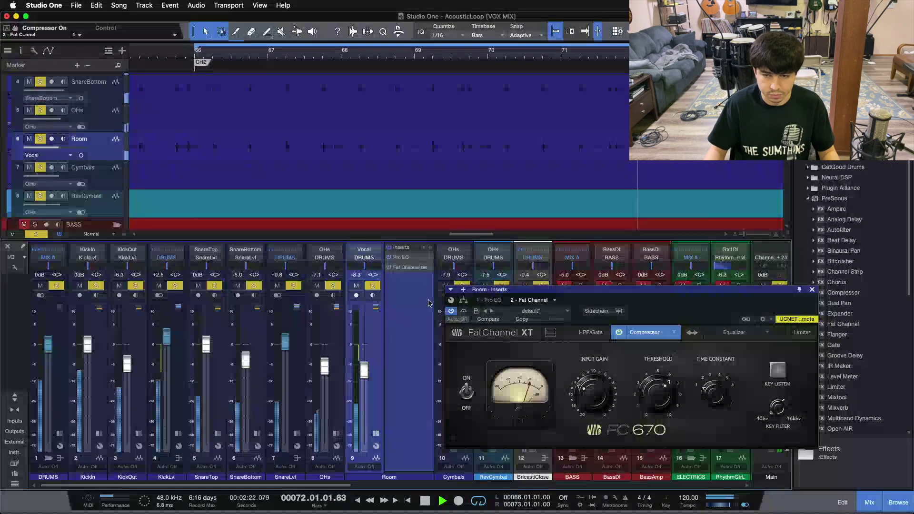
left_click(812, 290)
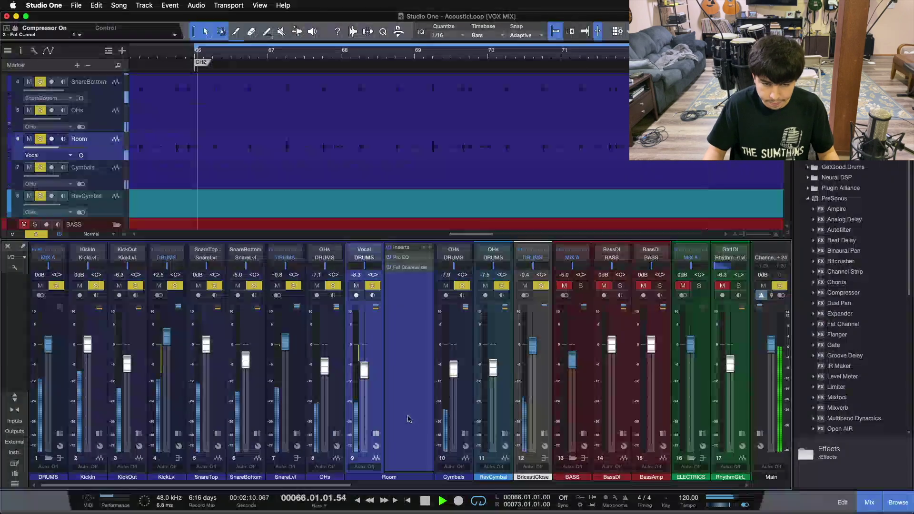
- Stop playback and examine the EQ curve in the Room's Pro EQ, closing its window when done
left_click(377, 434)
left_click(378, 433)
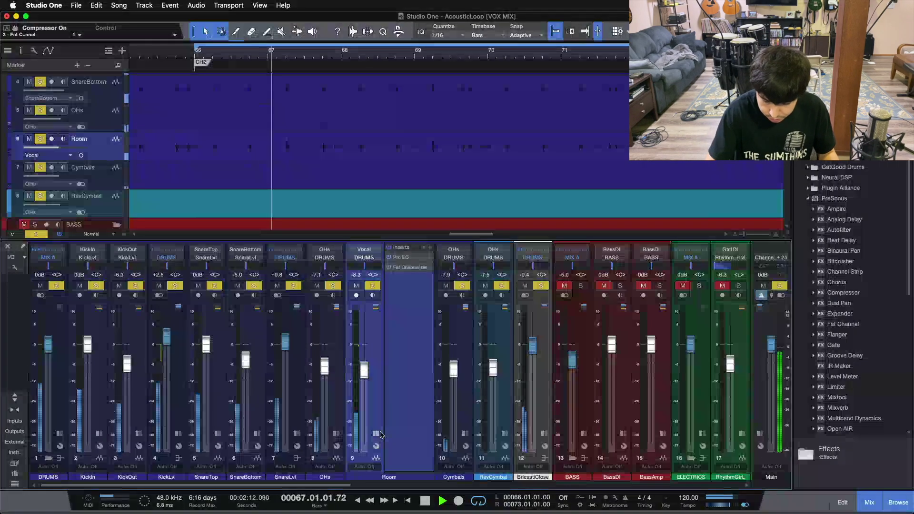
key("space")
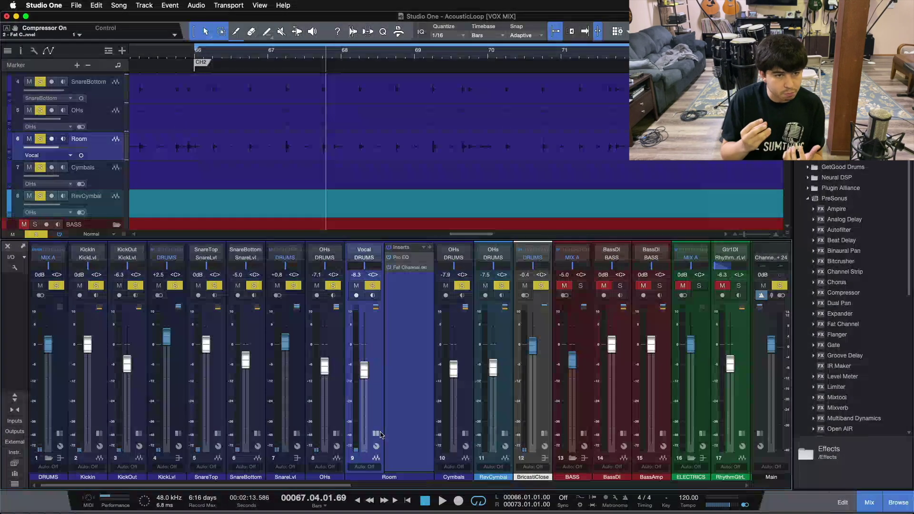
left_click(403, 258)
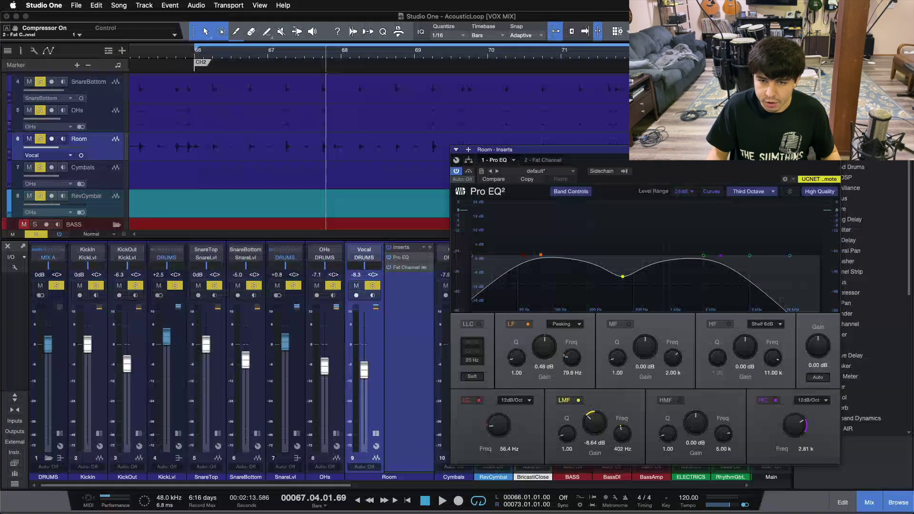
left_click(848, 154)
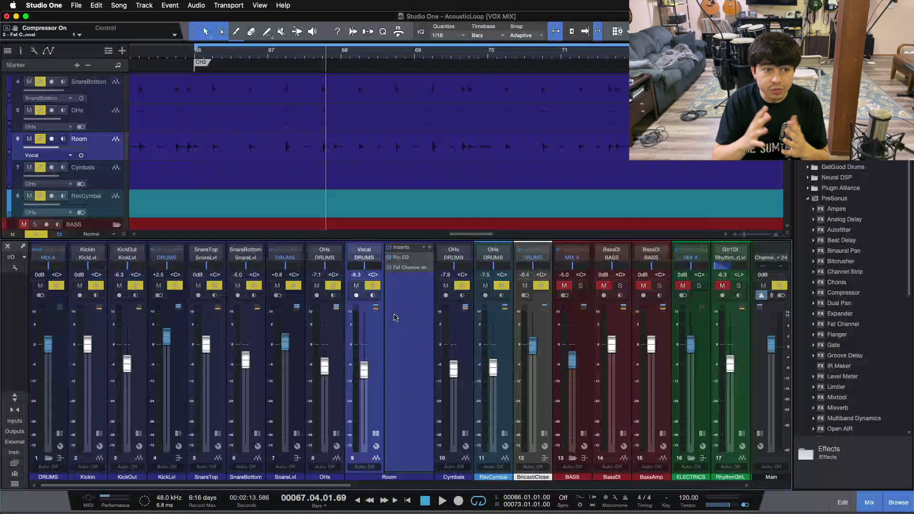
- Deactivate the Room's existing Fat Channel and insert a second Fat Channel on the Room's insert chain
right_click(407, 267)
left_click(413, 348)
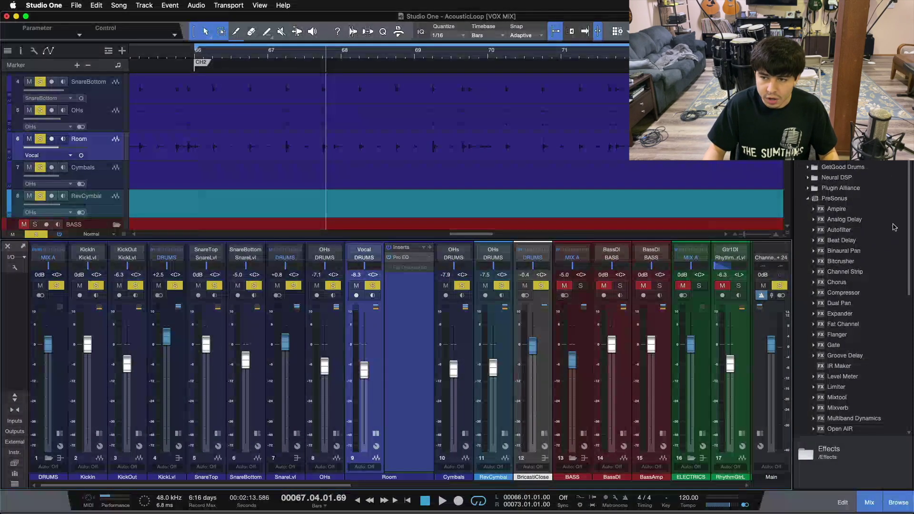
left_click_drag(849, 328, 399, 285)
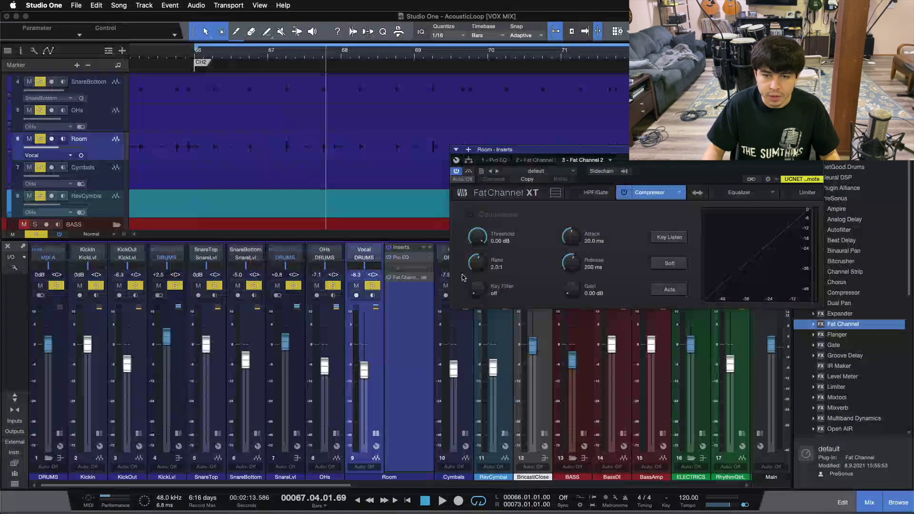
- Switch the new Fat Channel's compressor to the FET model and solo only the Room track
scroll(672, 195, "down", 2)
left_click_drag(664, 162, 658, 305)
left_click(372, 285, "super")
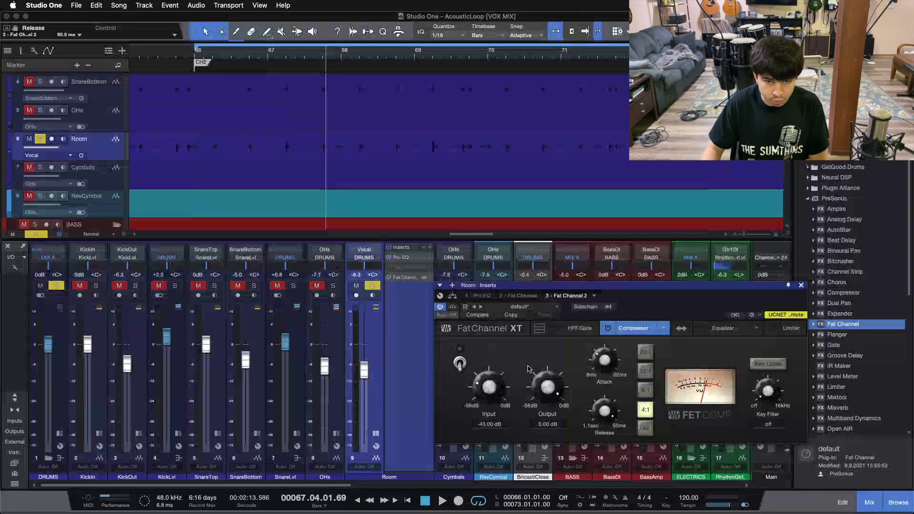
- Set the FET compressor's ratio to All, its attack to 0.80 ms and its release to 50 ms
left_click_drag(640, 302, 646, 265)
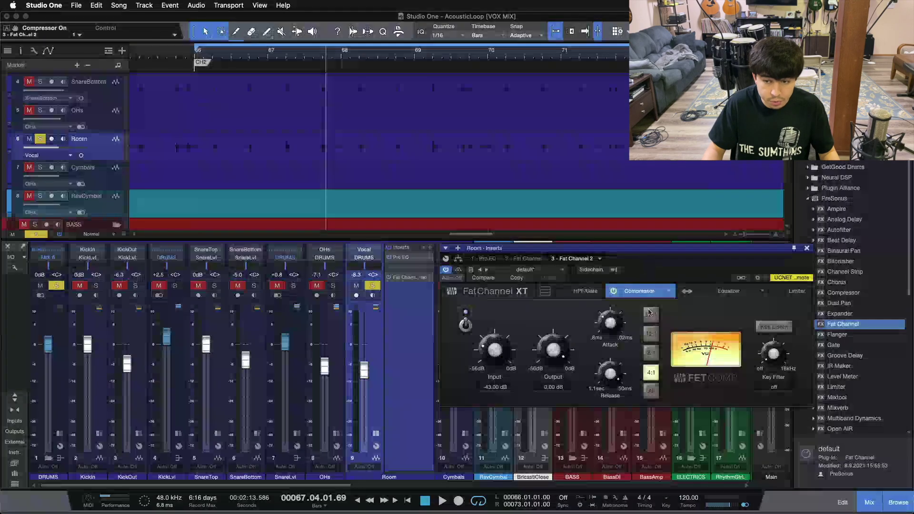
left_click(651, 391)
left_click_drag(605, 322, 603, 351)
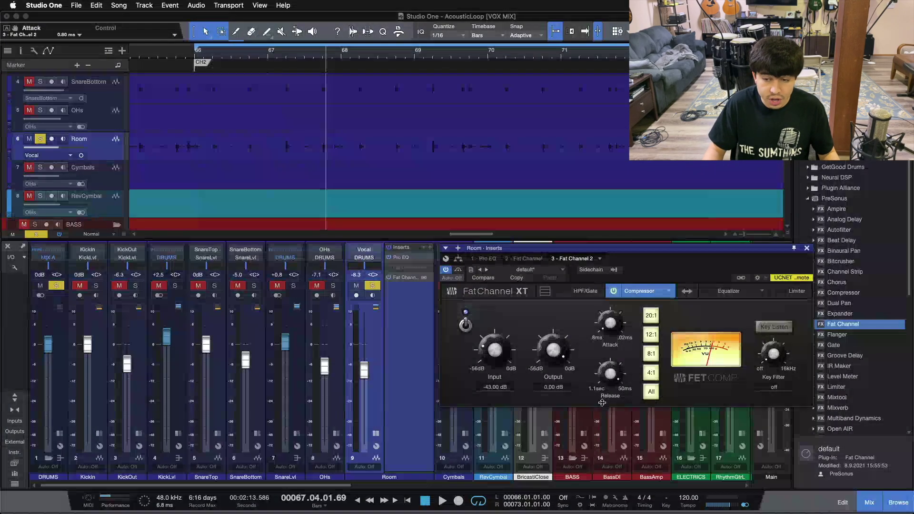
left_click_drag(641, 280, 642, 331)
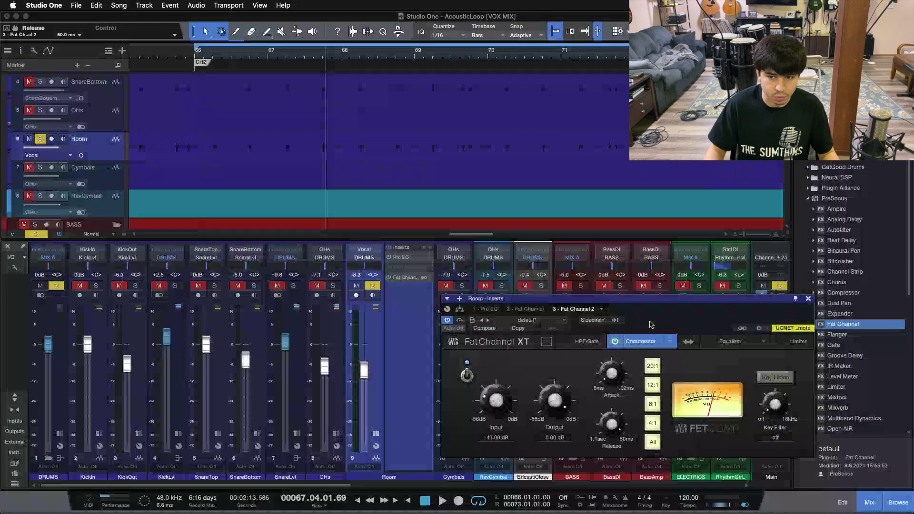
- Play the soloed Room and set the FET compressor's input to -11.20 dB and output to -25.76 dB
key("space")
key("space")
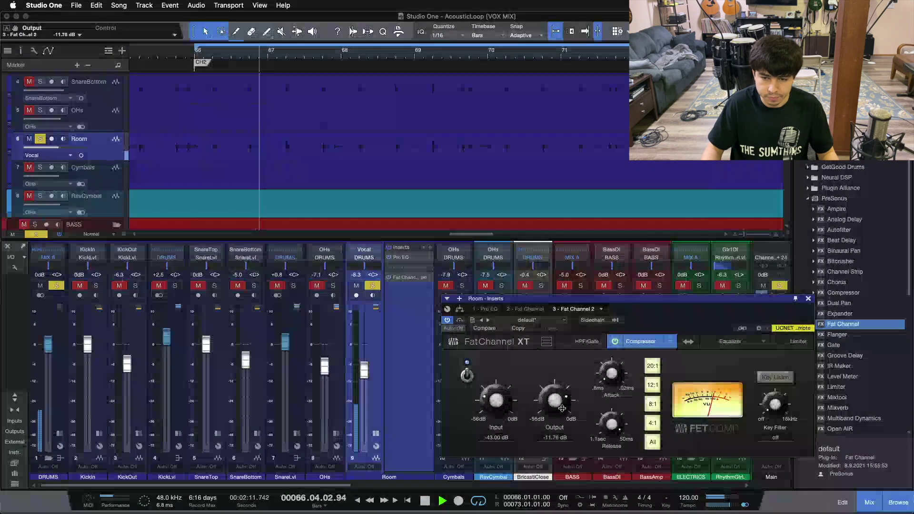
left_click_drag(555, 438, 555, 442)
left_click_drag(505, 412, 505, 391)
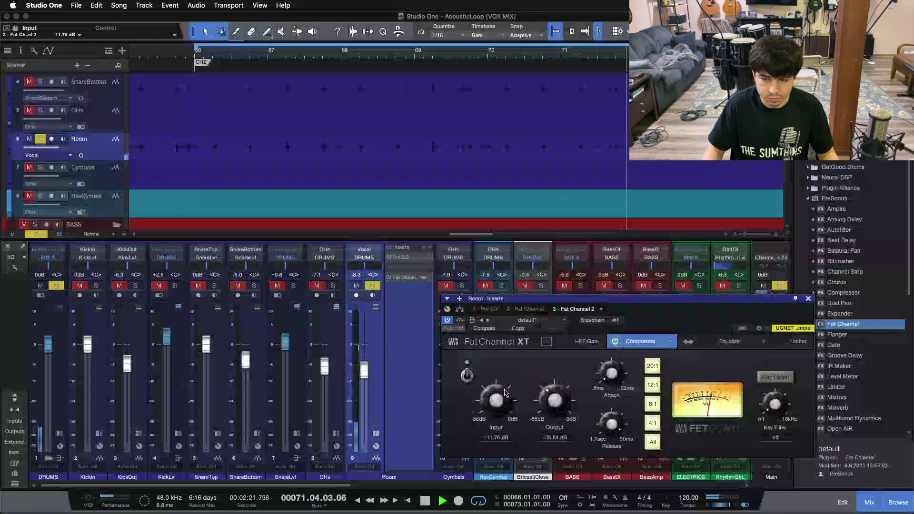
left_click_drag(547, 399, 546, 397)
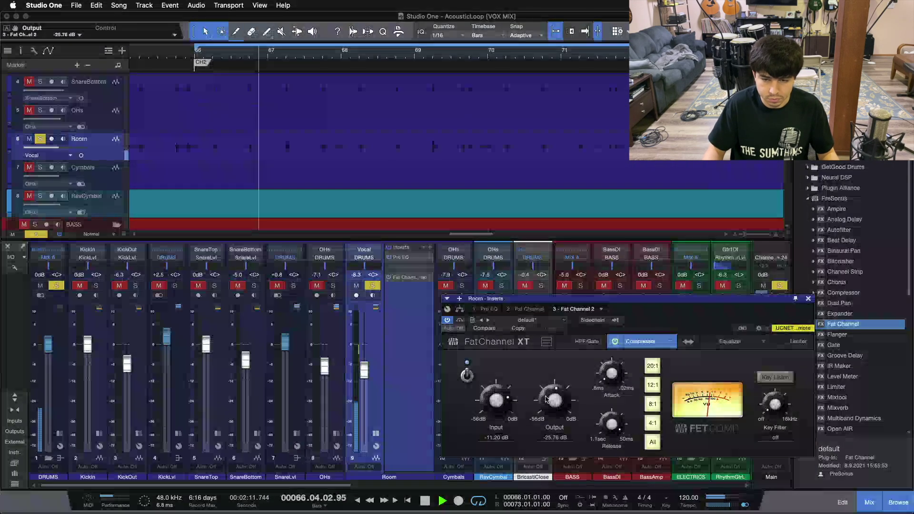
- Compare the FET compressor off and on during playback and level-match it by lowering the output to -28.00 dB
left_click(467, 375)
left_click(467, 375)
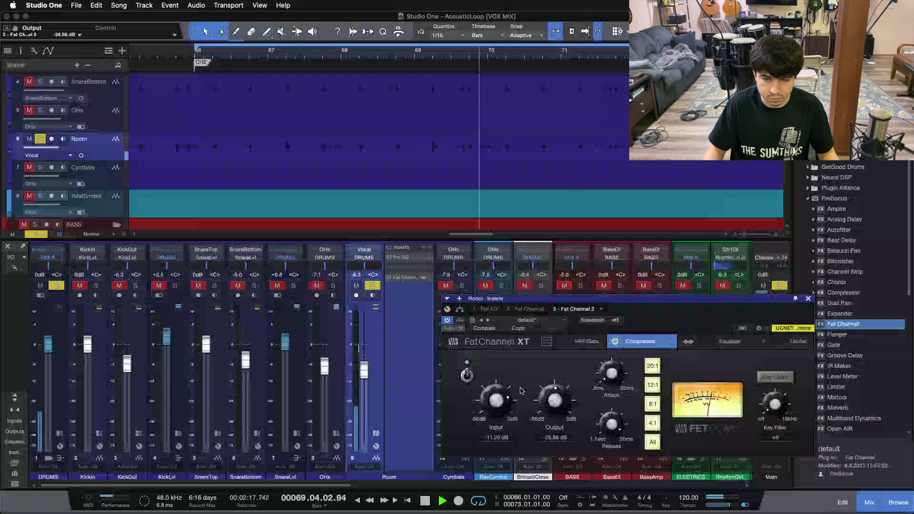
left_click(467, 375)
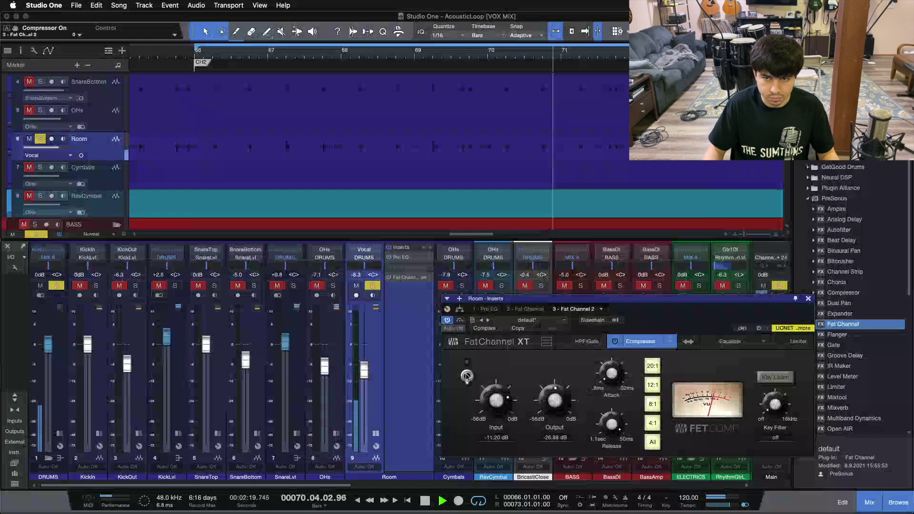
left_click(466, 375)
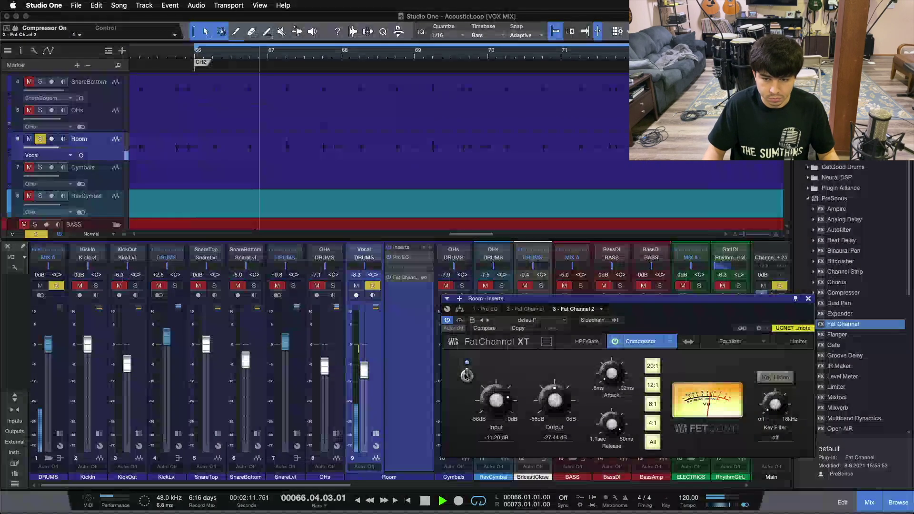
left_click_drag(556, 399, 559, 402)
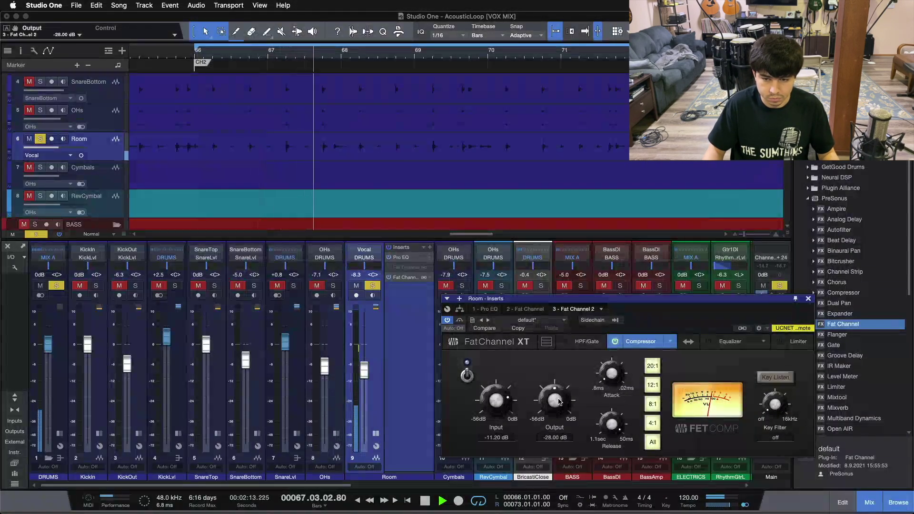
- Compare the compressor bypassed and engaged again, set the output to -28.56 dB, and stop playback with it switched on
left_click(466, 376)
left_click(466, 377)
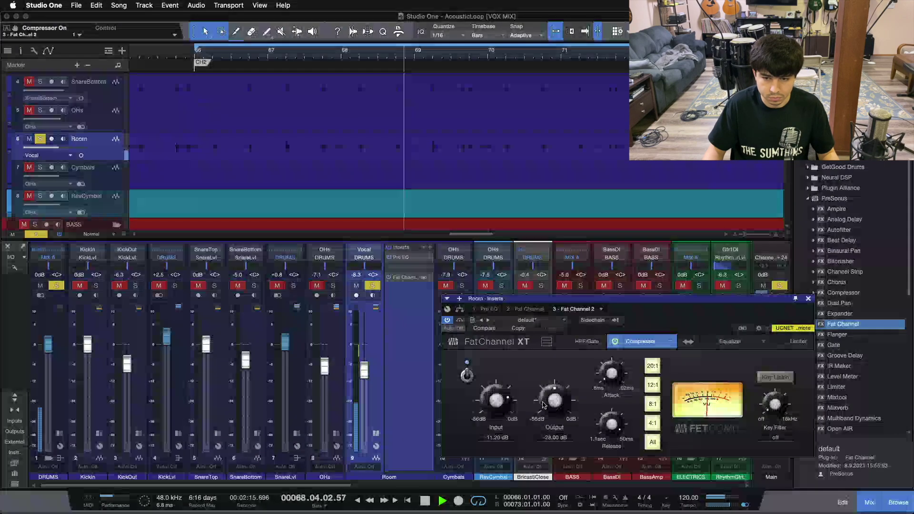
left_click(466, 377)
left_click(466, 377)
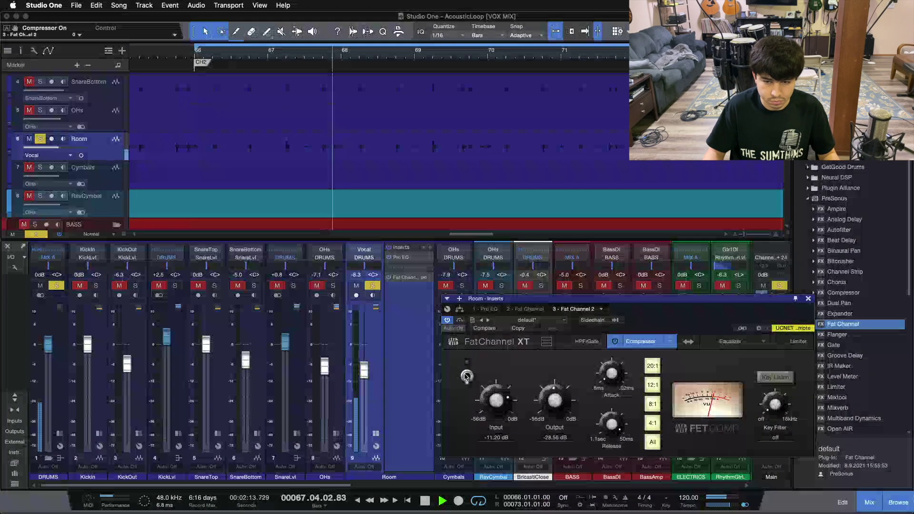
left_click(466, 376)
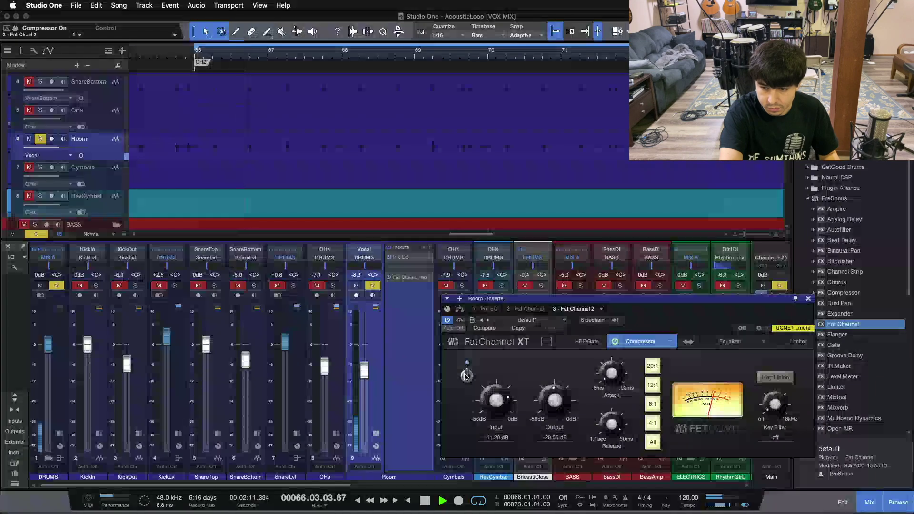
key("space")
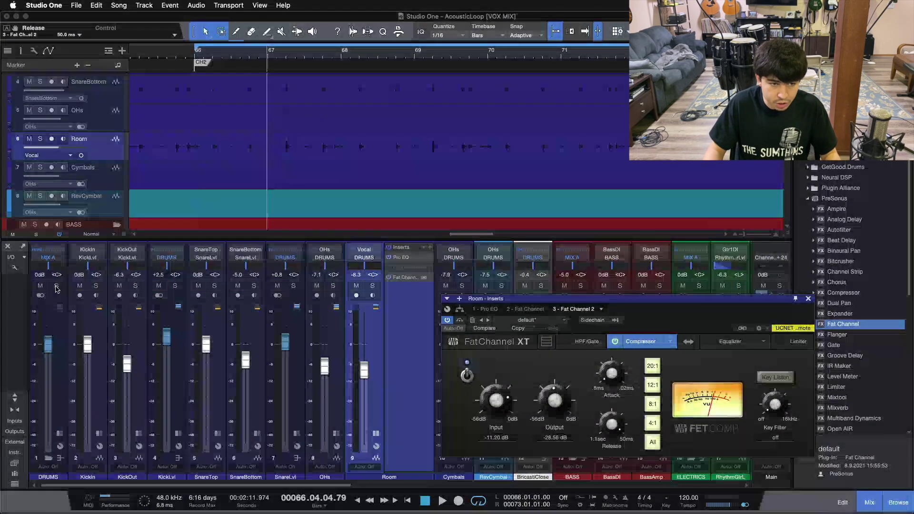
- Clear the Room-only solo, solo the whole DRUMS folder, and play the drums from the start of the loop
left_click(135, 285)
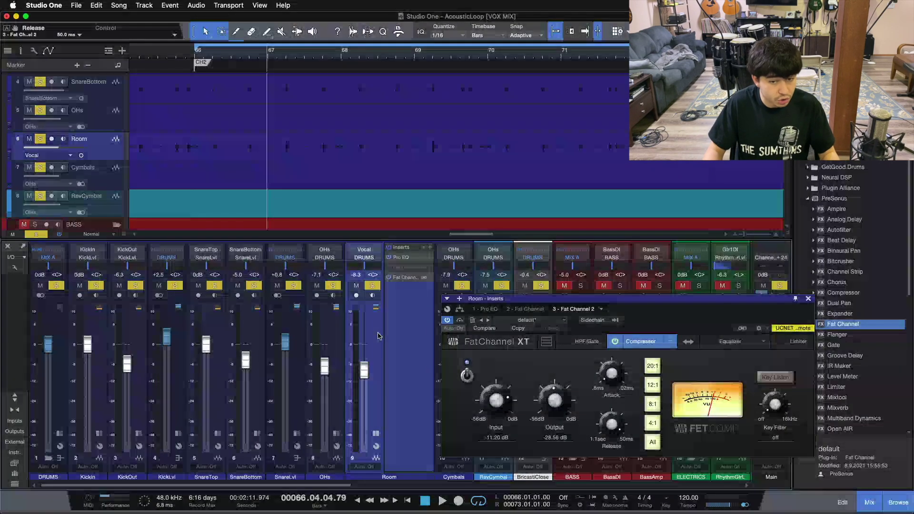
key("space")
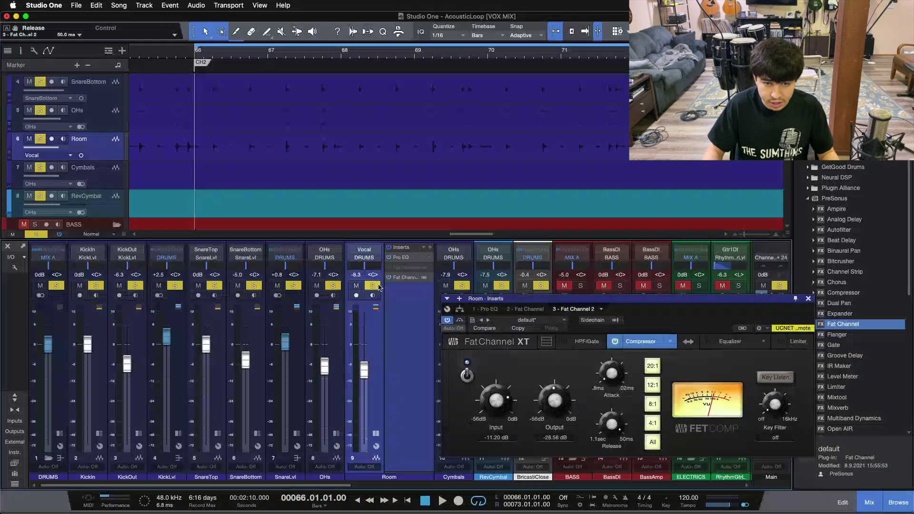
key("space")
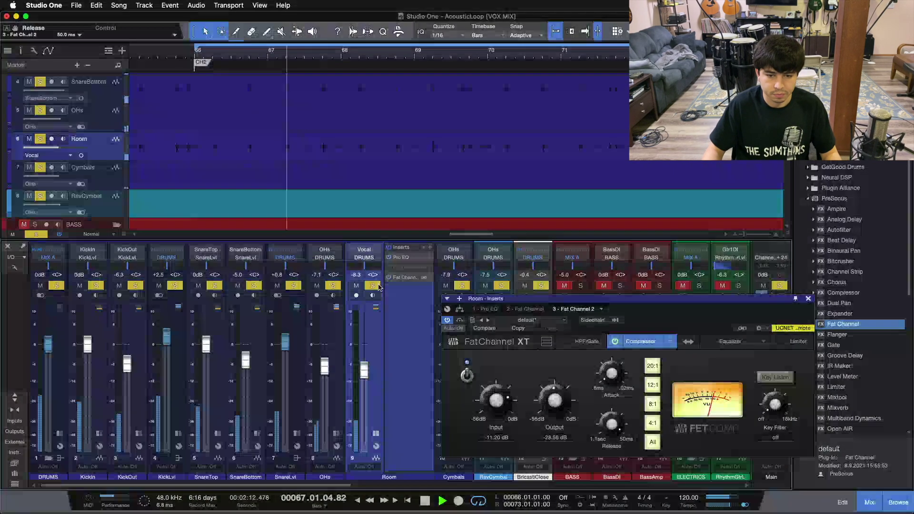
- Take the Room in and out of the playing drum mix while raising the FET compressor's output to -26.88 dB
left_click_drag(549, 391, 550, 389)
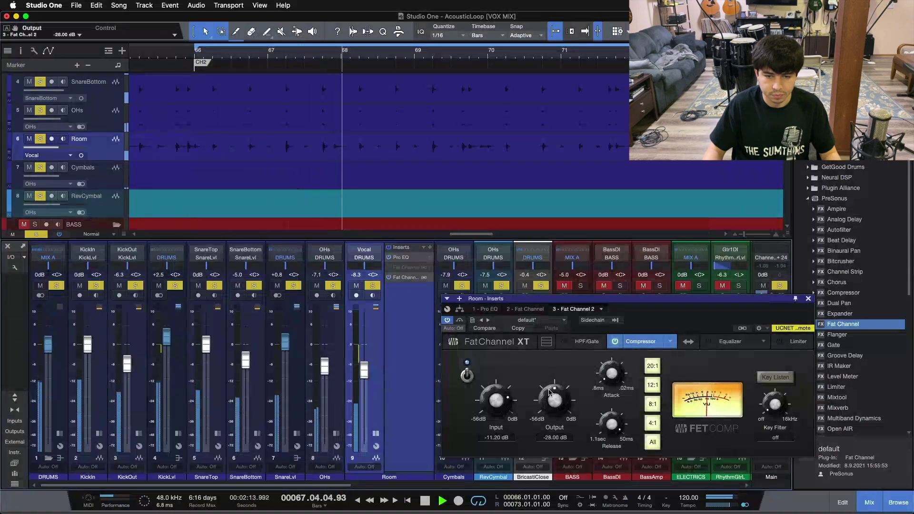
left_click(372, 285)
left_click(356, 285)
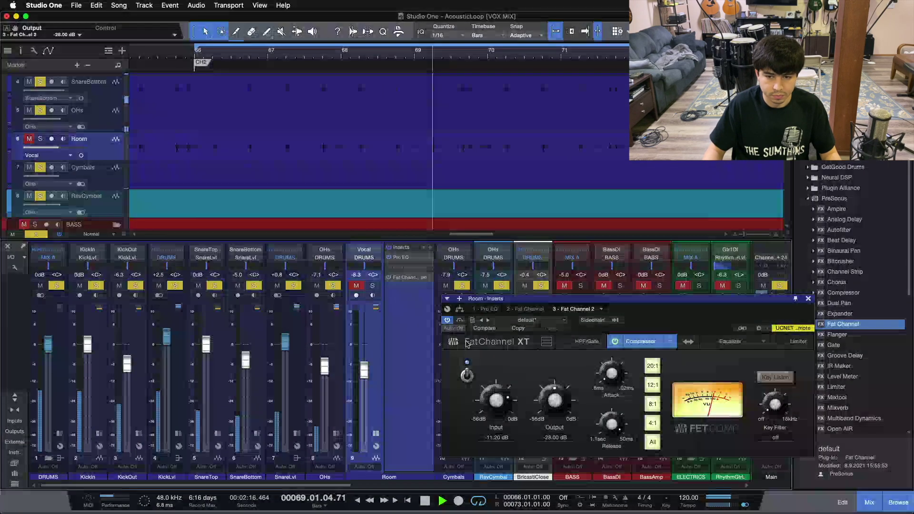
left_click_drag(545, 401, 545, 399)
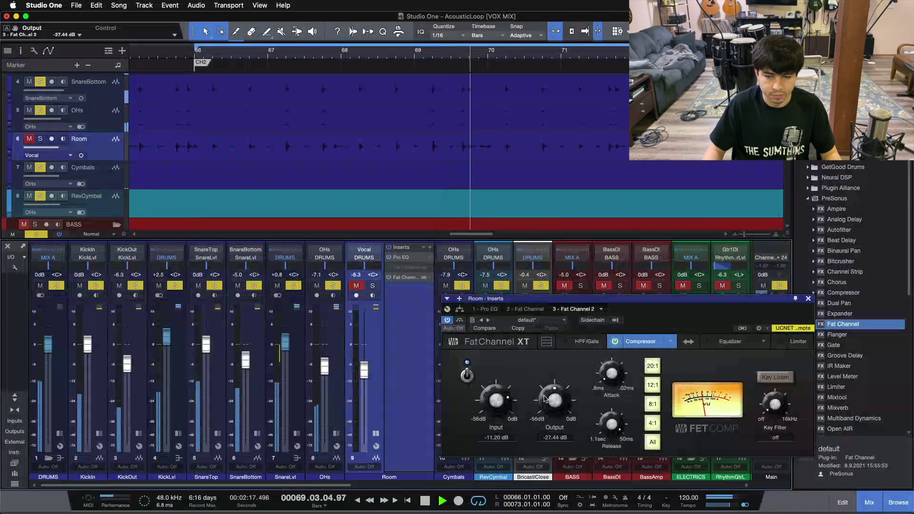
left_click(372, 285)
left_click(356, 285)
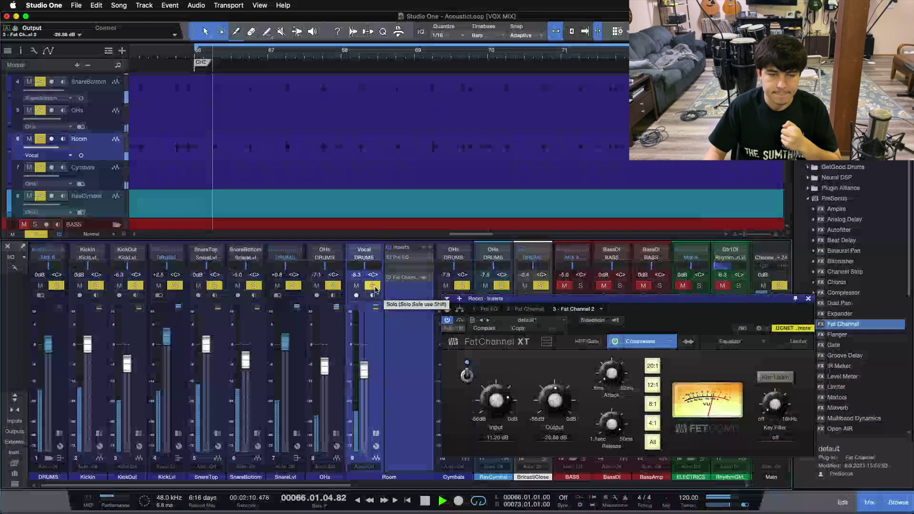
- Toggle the Room's solo repeatedly during drum playback to compare the mix with and without the heavily compressed Room
left_click(373, 285)
left_click(356, 285)
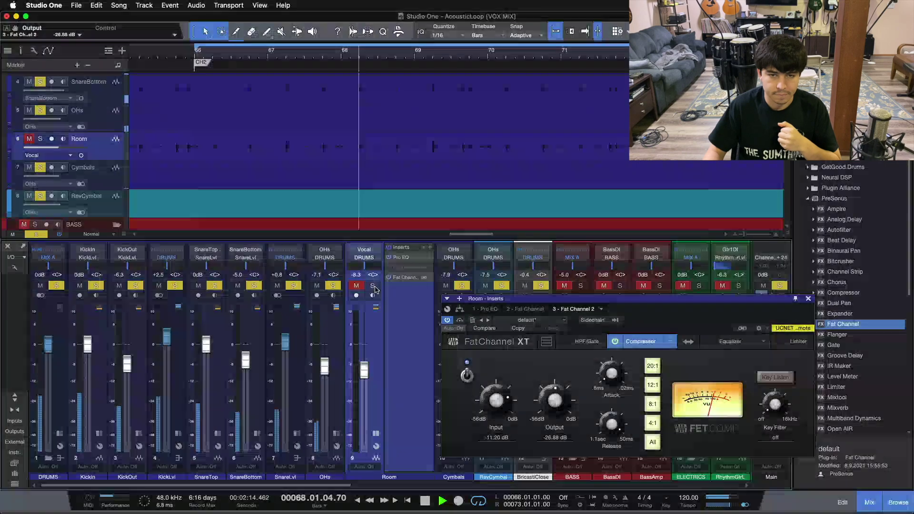
left_click(373, 285)
left_click(374, 286)
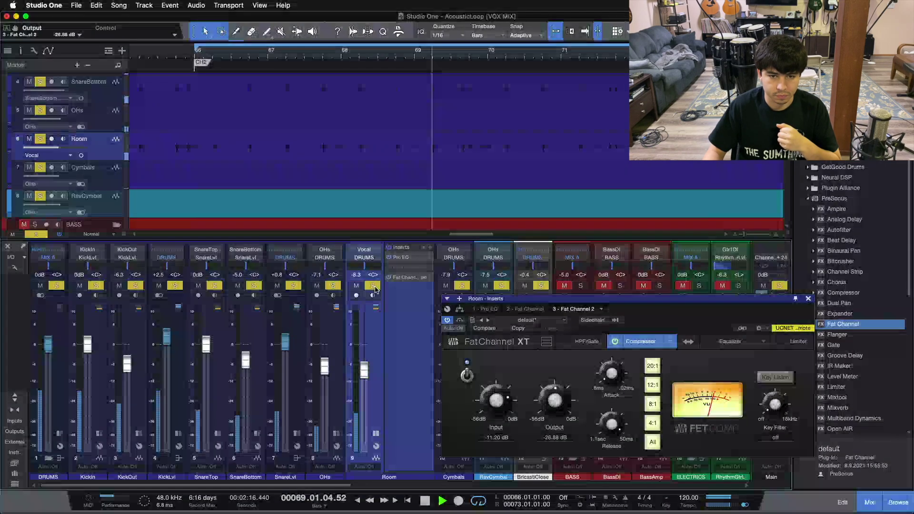
left_click(373, 285)
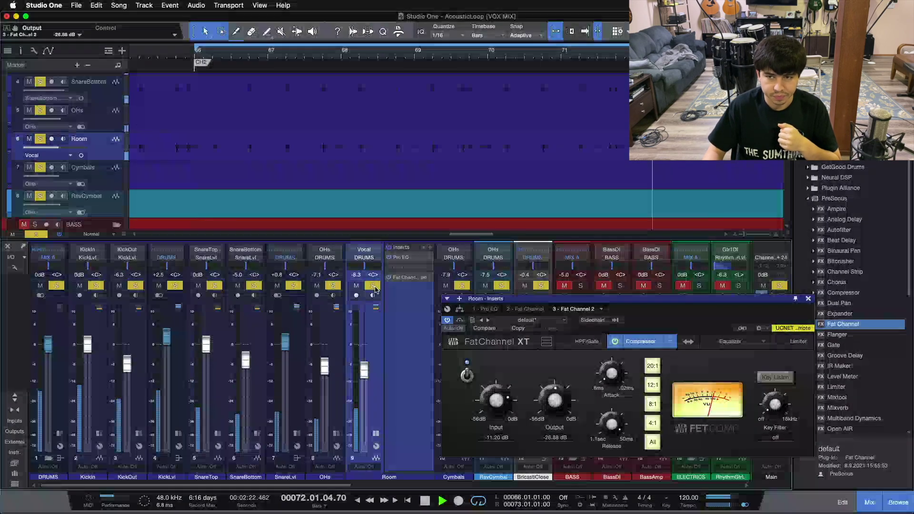
left_click(373, 286)
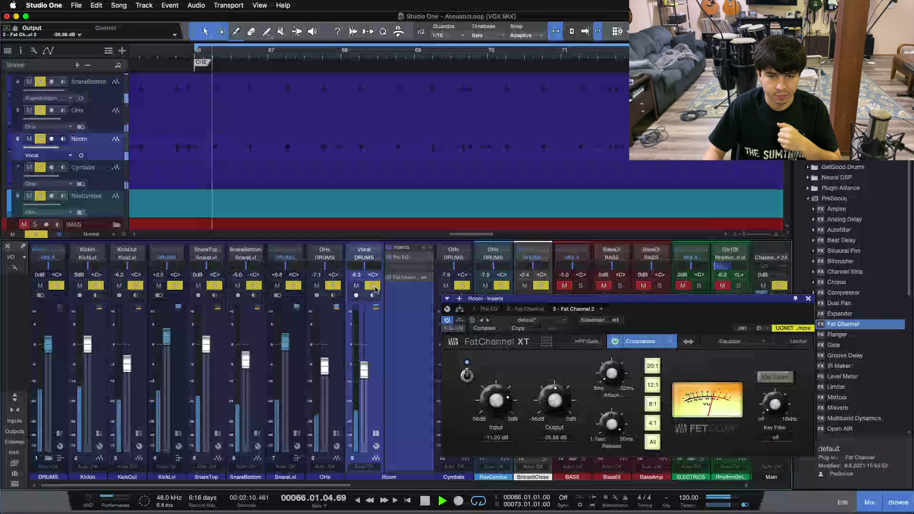
left_click(374, 286)
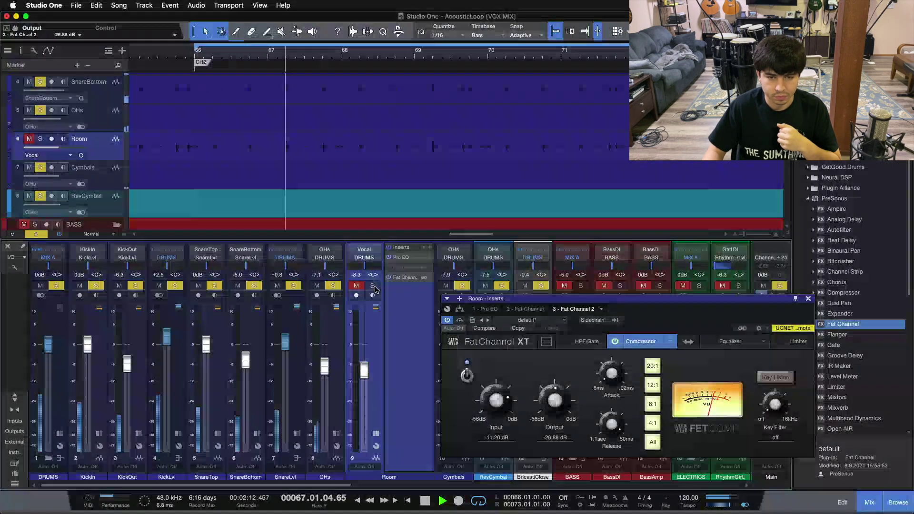
left_click(374, 287)
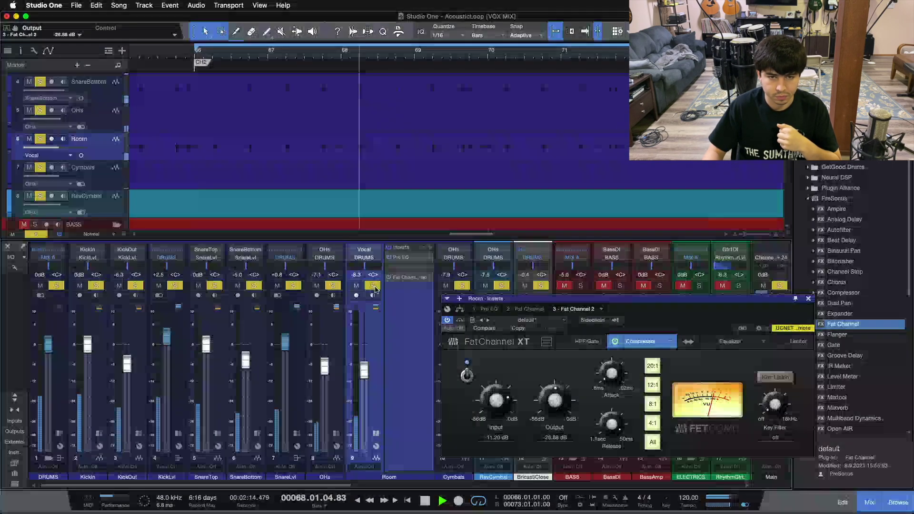
left_click(374, 287)
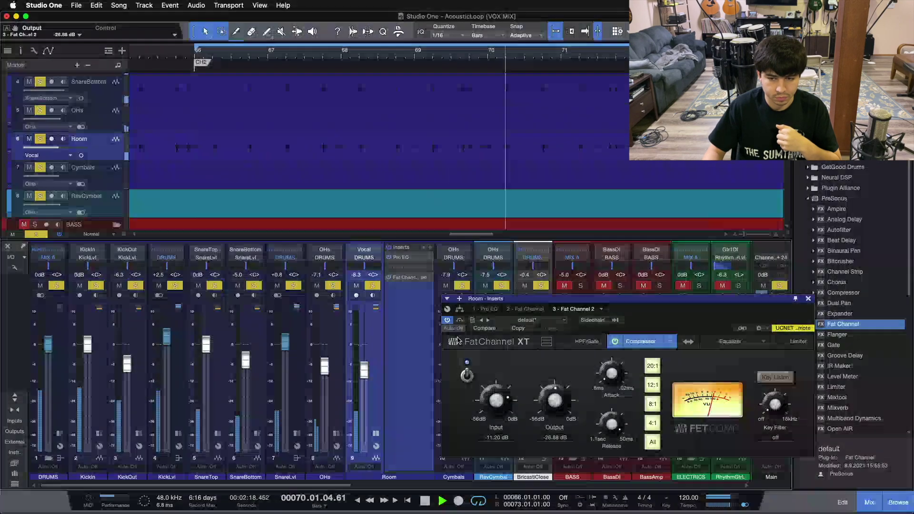
- Raise the FET compressor's output to -24.64 dB, stop playback, and disable that second Fat Channel insert on the Room
left_click_drag(555, 421, 554, 412)
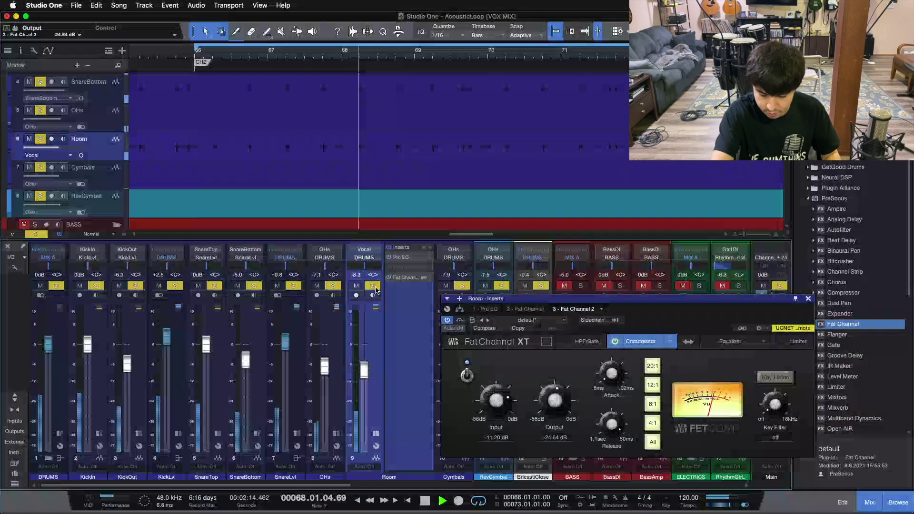
key("space")
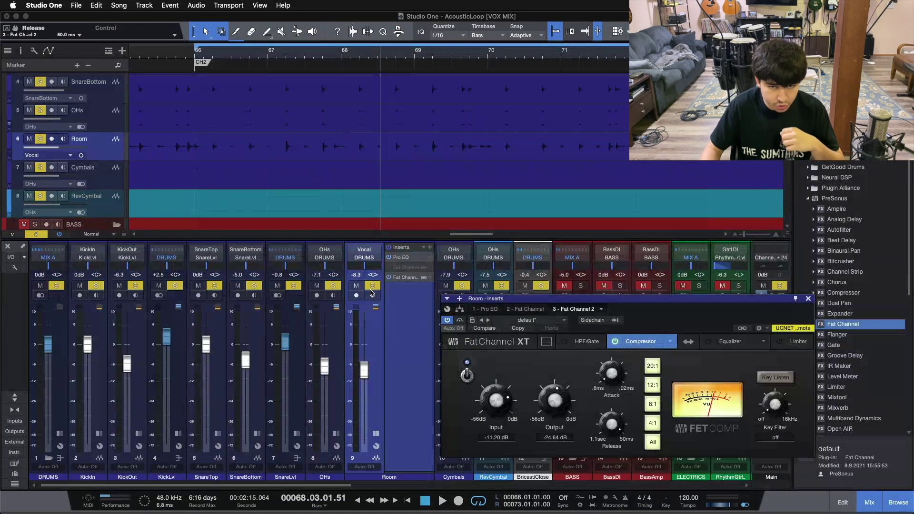
right_click(403, 277)
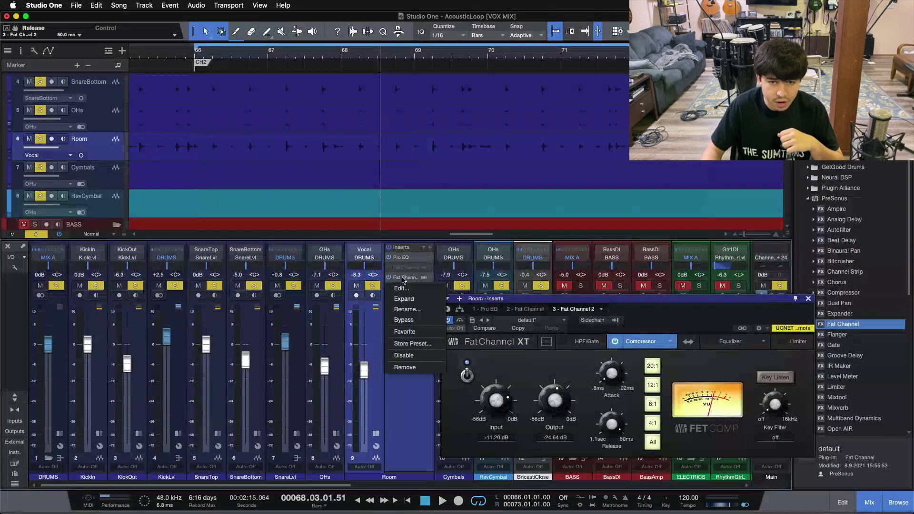
left_click(412, 361)
key("Left")
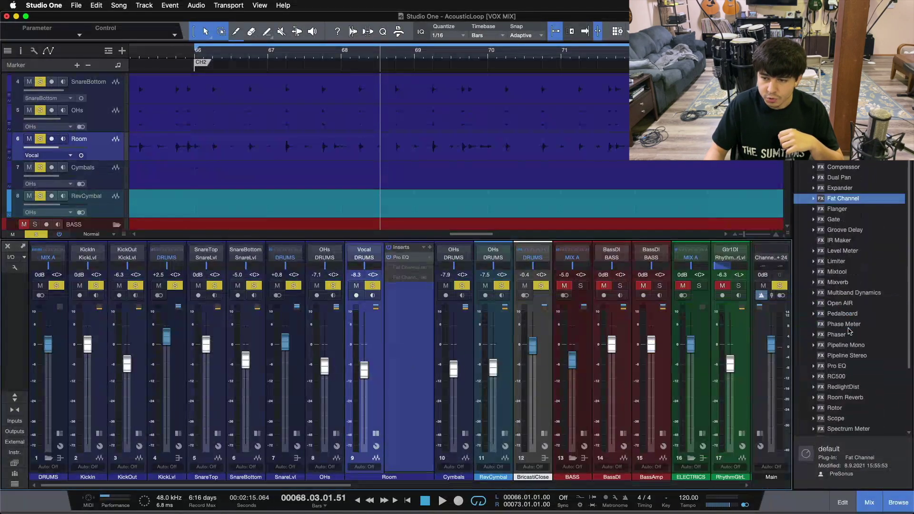
- Add RedlightDist as the last insert on the Room channel and place its window so all controls are in view
scroll(850, 305, "down", 5)
left_click_drag(850, 287, 408, 297)
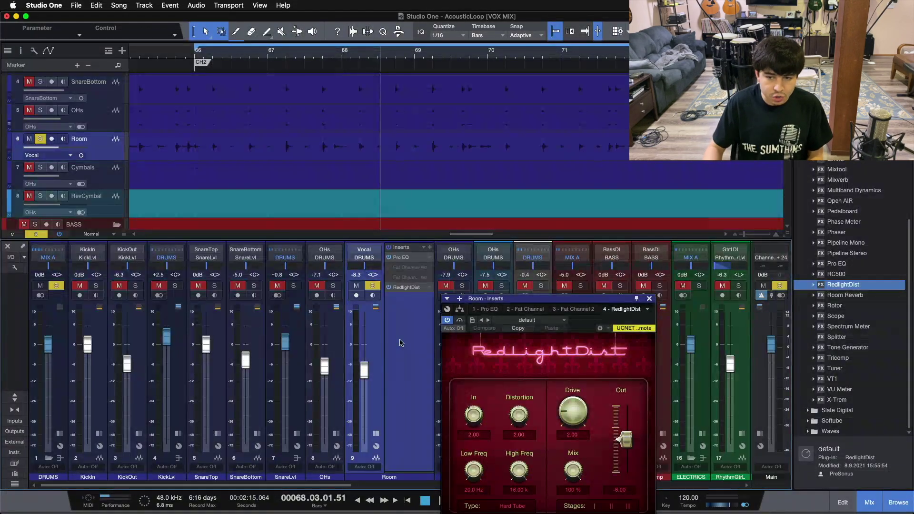
left_click_drag(544, 302, 540, 253)
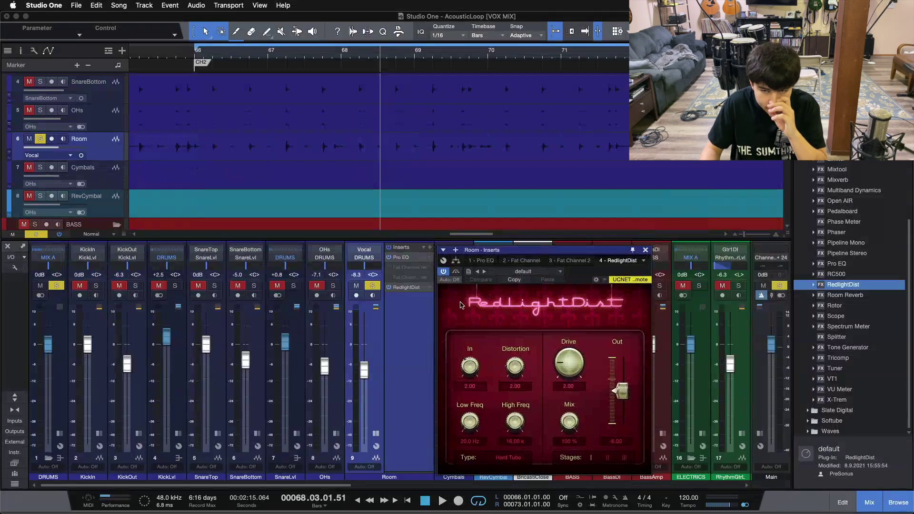
key("space")
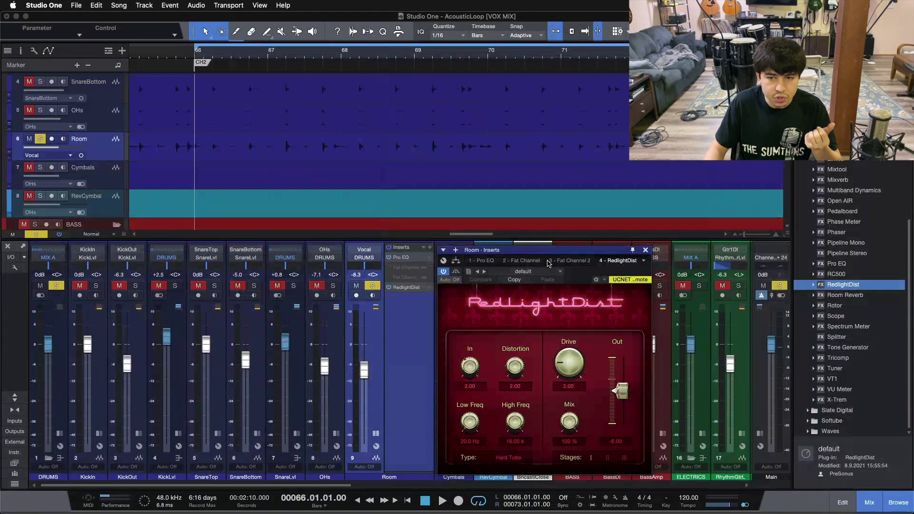
mouse_move(548, 256)
left_mouse_down()
mouse_move(561, 260)
mouse_move(549, 254)
left_mouse_up()
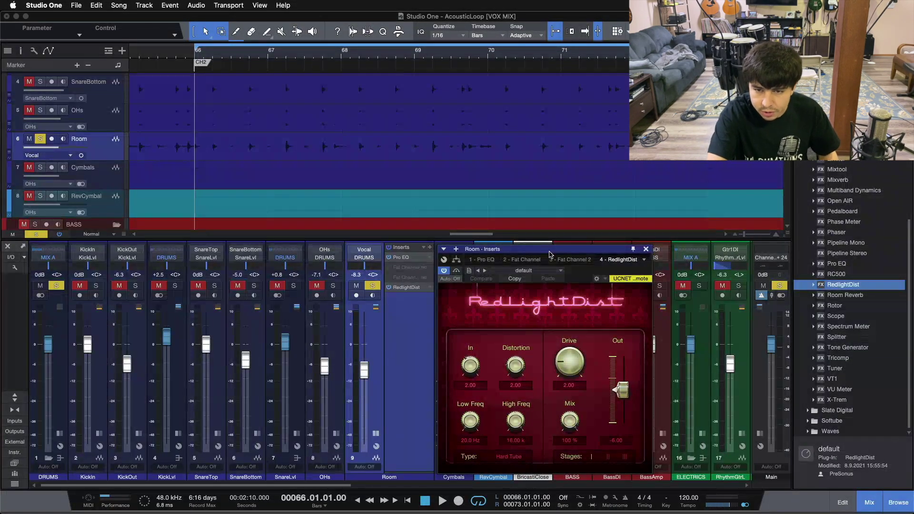
- During solo Room playback, set RedlightDist to two stages, drive 7.70 and output -19.68 dB, then stop playback
key("space")
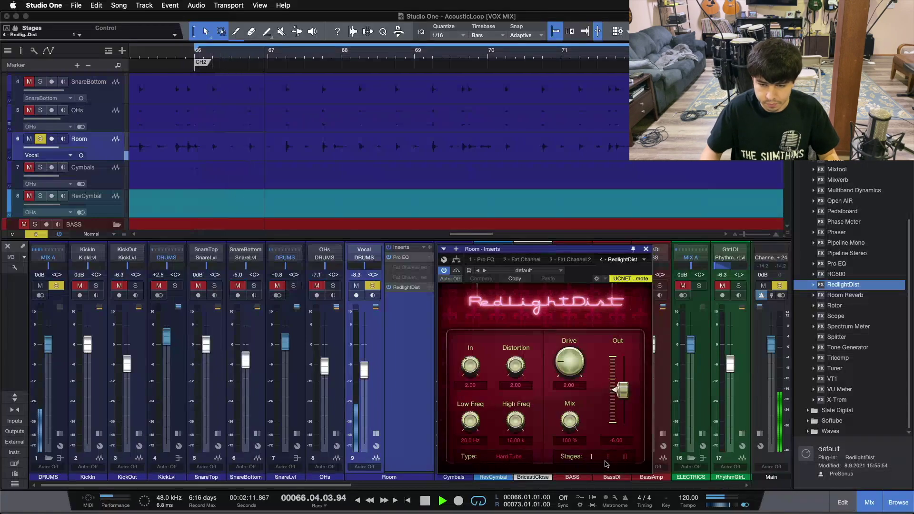
left_click_drag(620, 391, 622, 415)
left_click_drag(569, 361, 578, 333)
left_click_drag(579, 364, 577, 371)
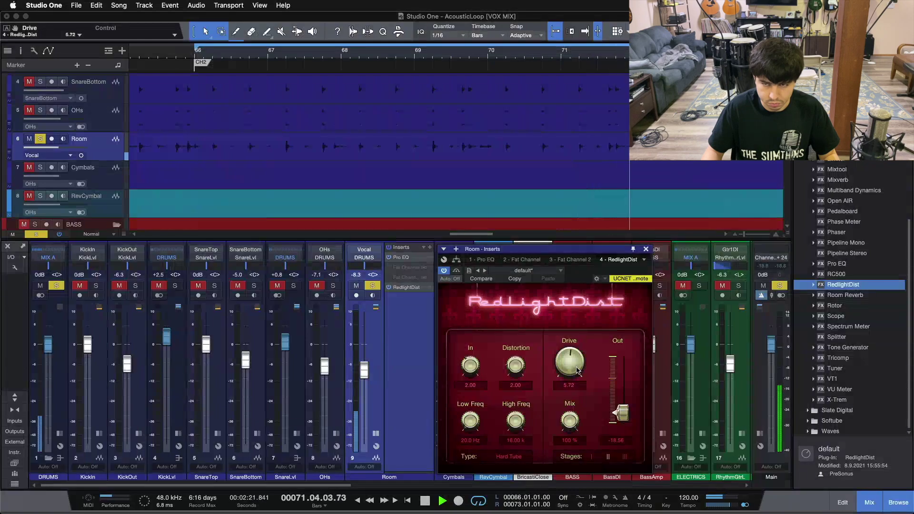
left_click_drag(572, 362, 576, 376)
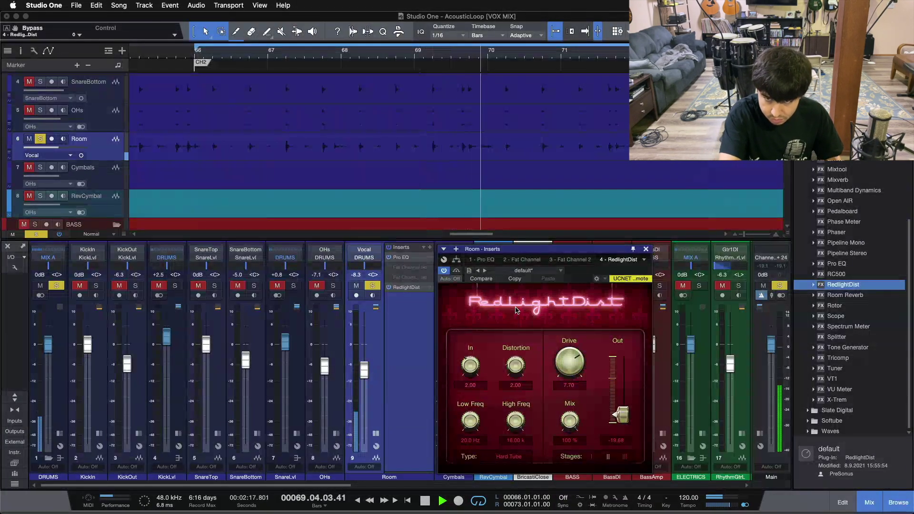
key("space")
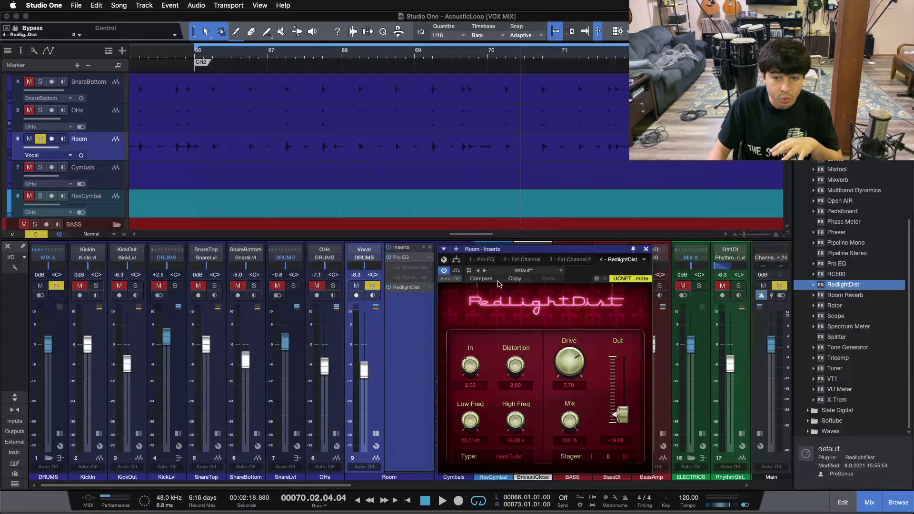
- Review the Room's Pro EQ curve and band settings, and return to RedlightDist
left_click(485, 260)
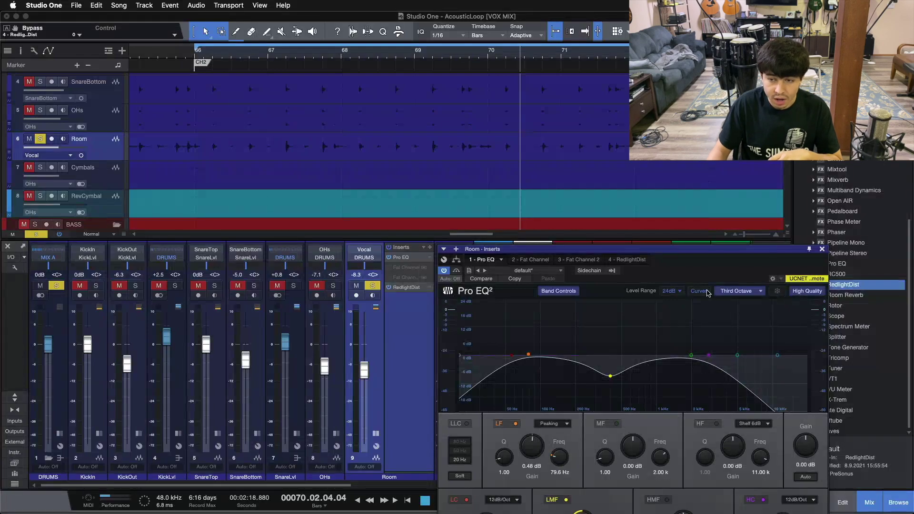
left_click_drag(698, 278, 687, 167)
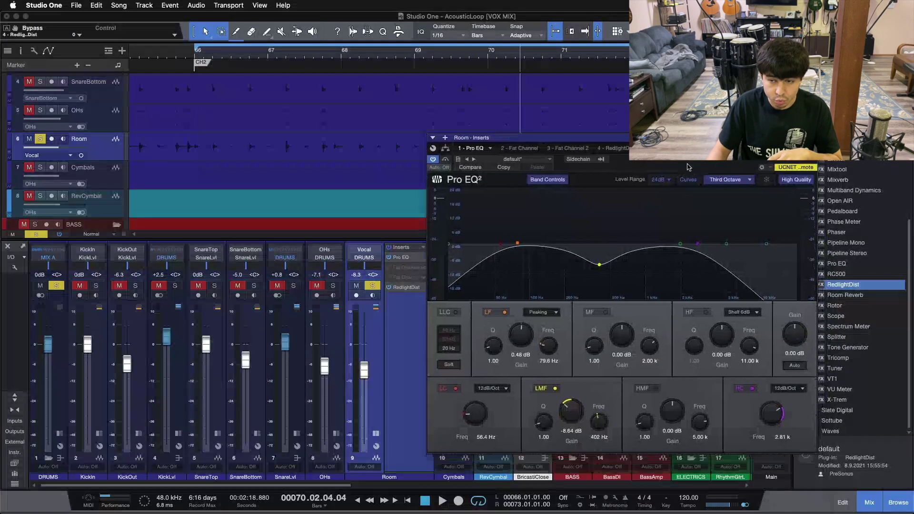
left_click(611, 151)
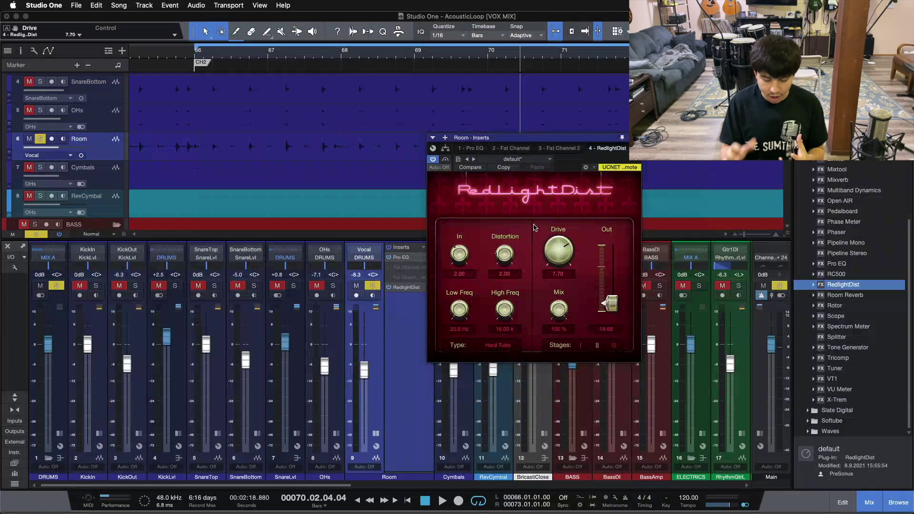
- Play the soloed Room from the loop start and compare RedlightDist bypassed and engaged, leaving it engaged when playback stops
key("space")
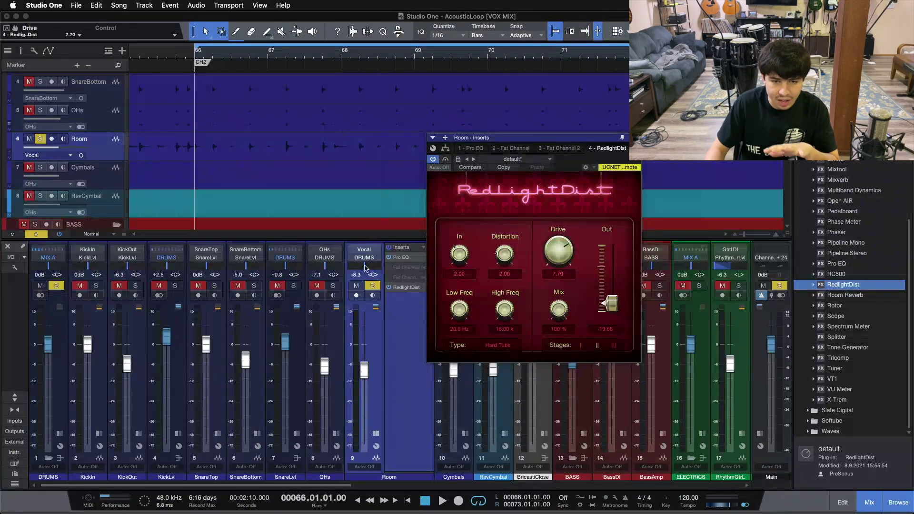
key("space")
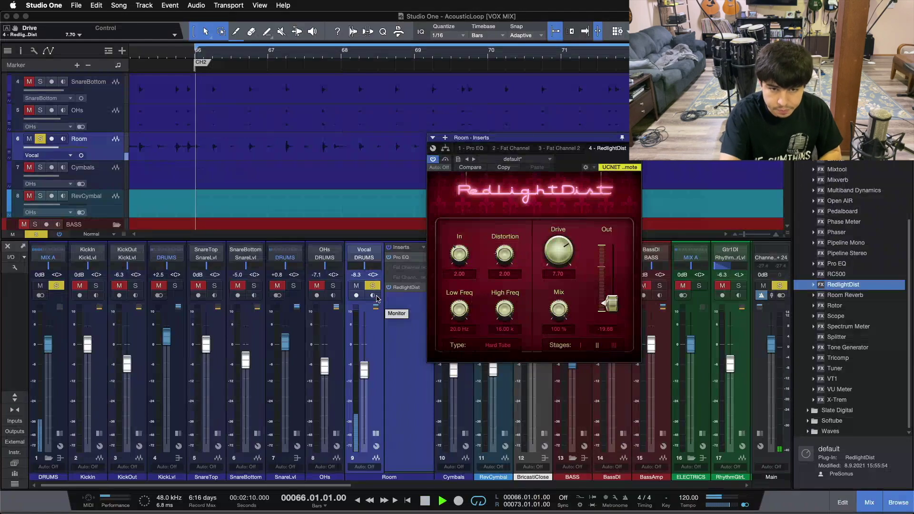
left_click(445, 159)
left_click(444, 160)
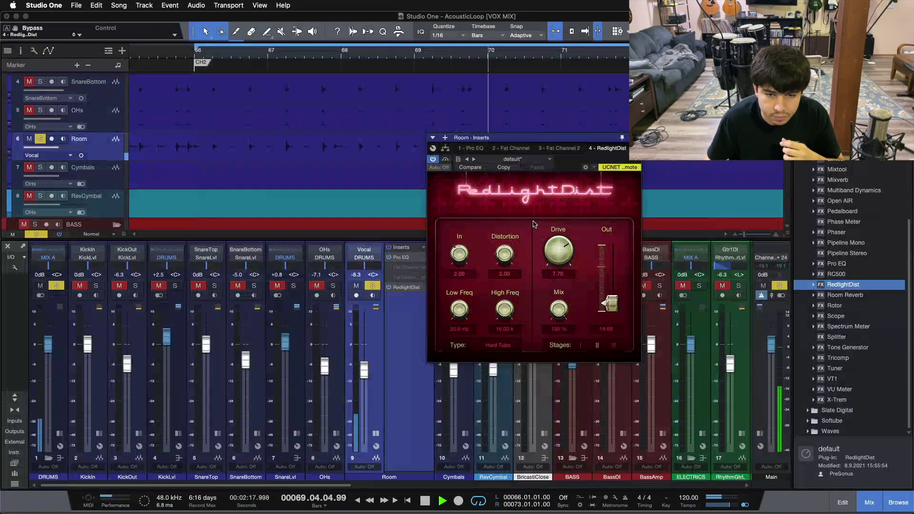
left_click(445, 160)
left_click(445, 160)
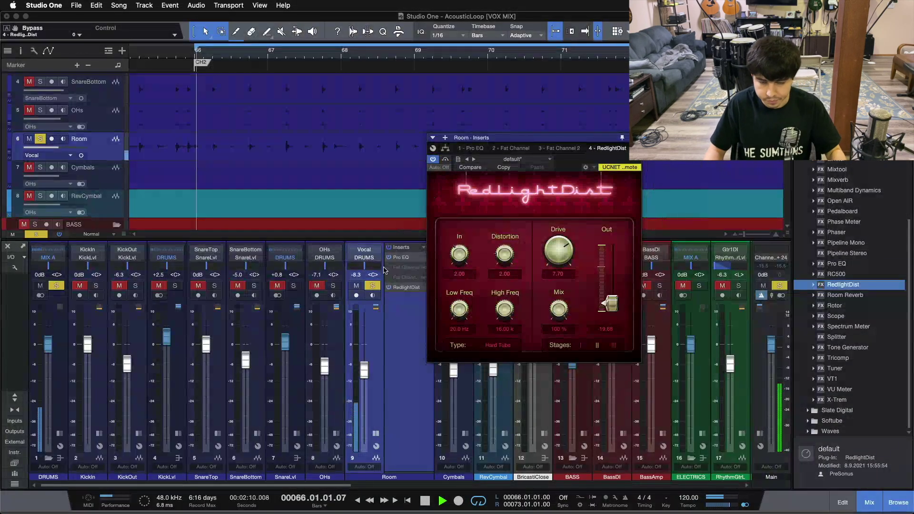
key("space")
- Replace the Room-only solo with a solo of the whole DRUMS folder and play the drums from the loop start
key("shift+s")
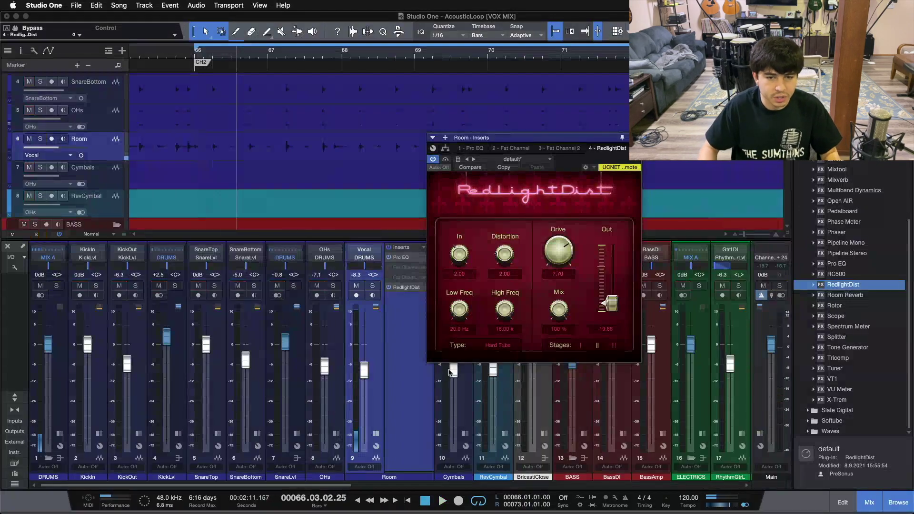
key("shift+s")
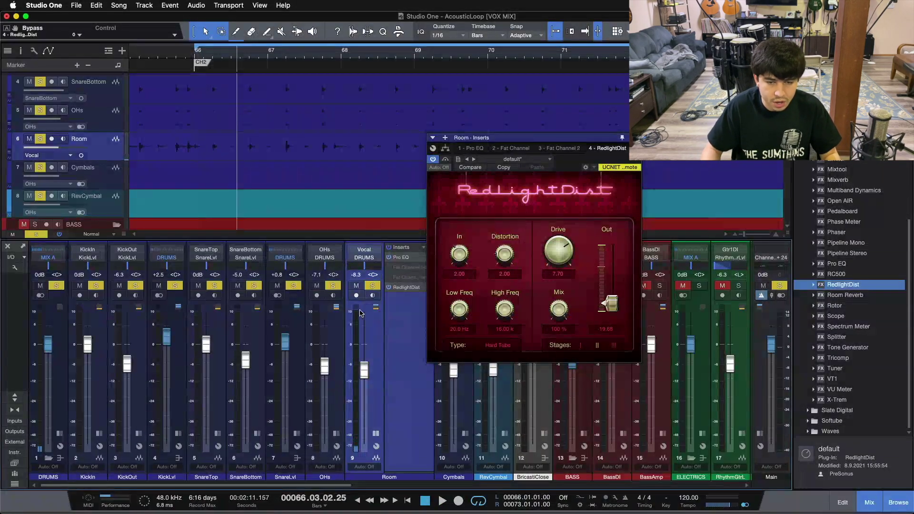
left_click(372, 286)
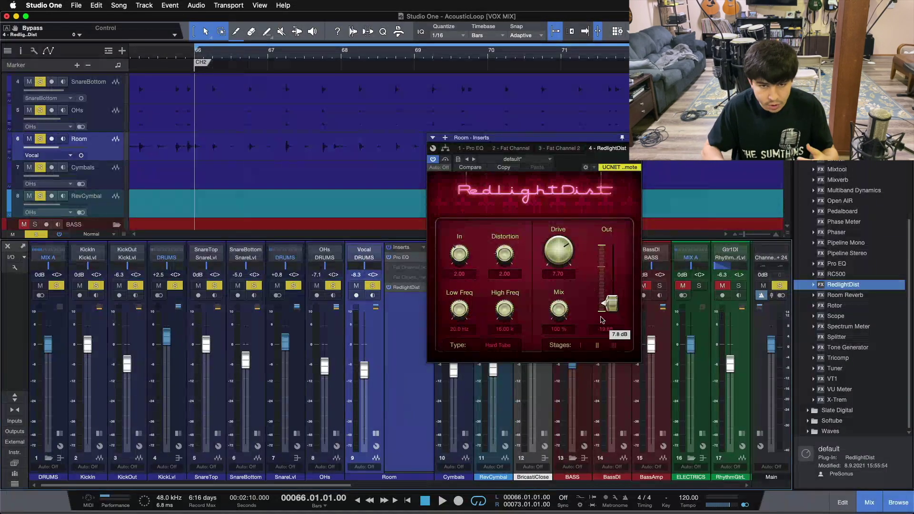
key("space")
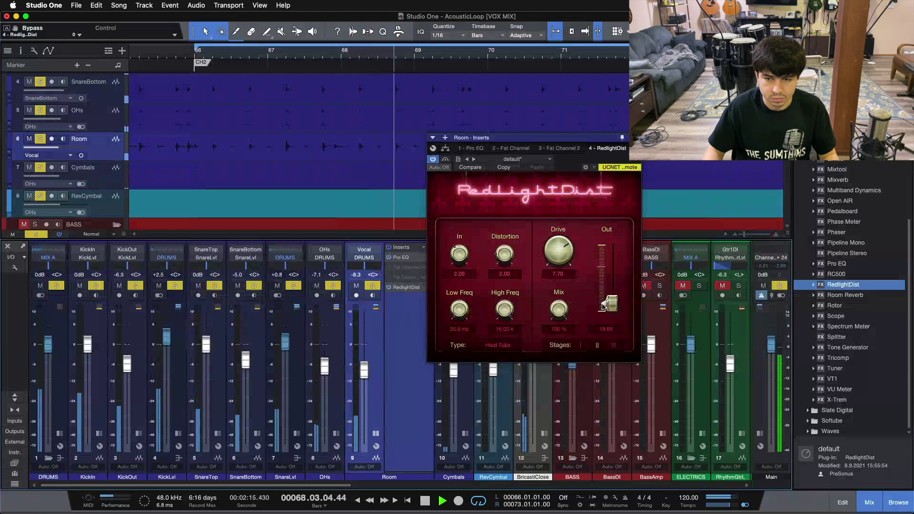
- Toggle the Room's solo during drum playback to compare the mix with and without the distorted Room
left_click(372, 286)
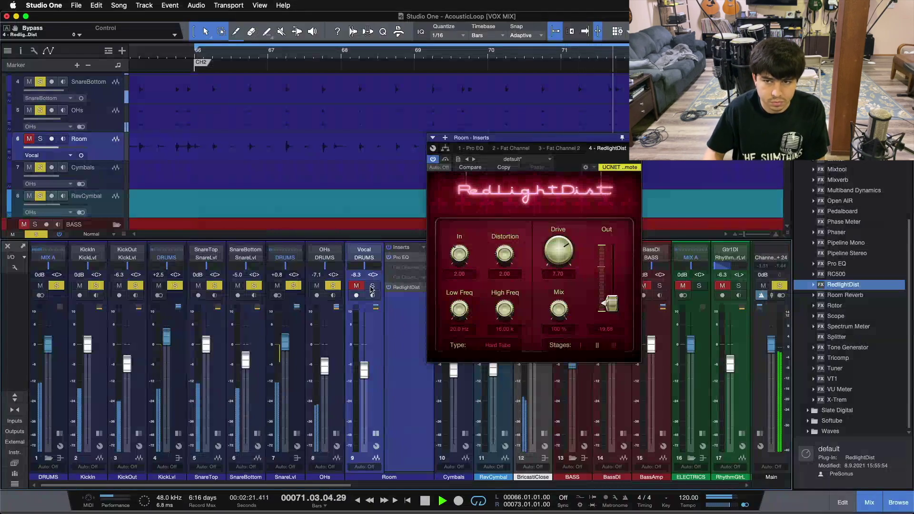
left_click(372, 286)
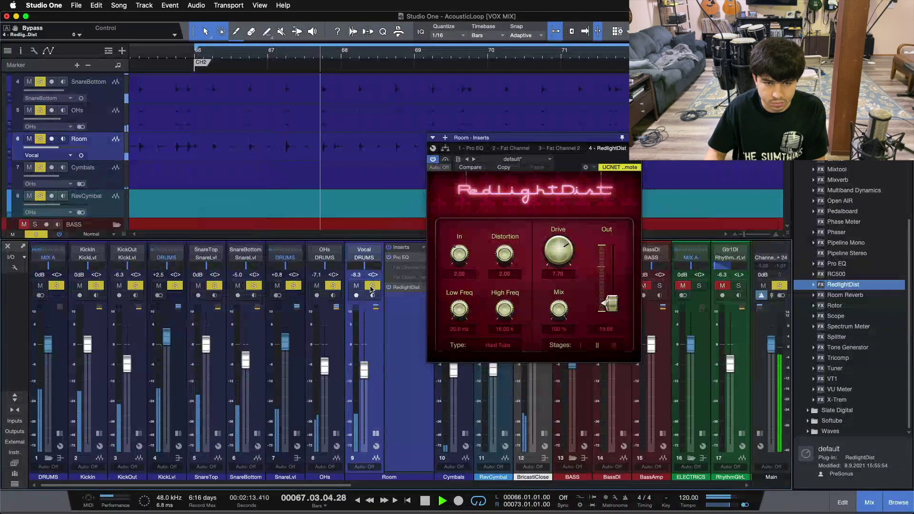
left_click(371, 286)
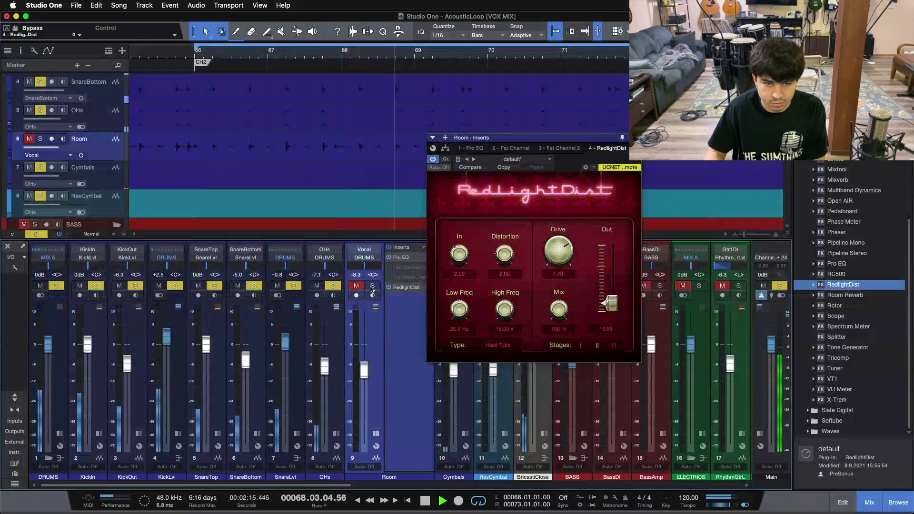
left_click(372, 286)
left_click(372, 285)
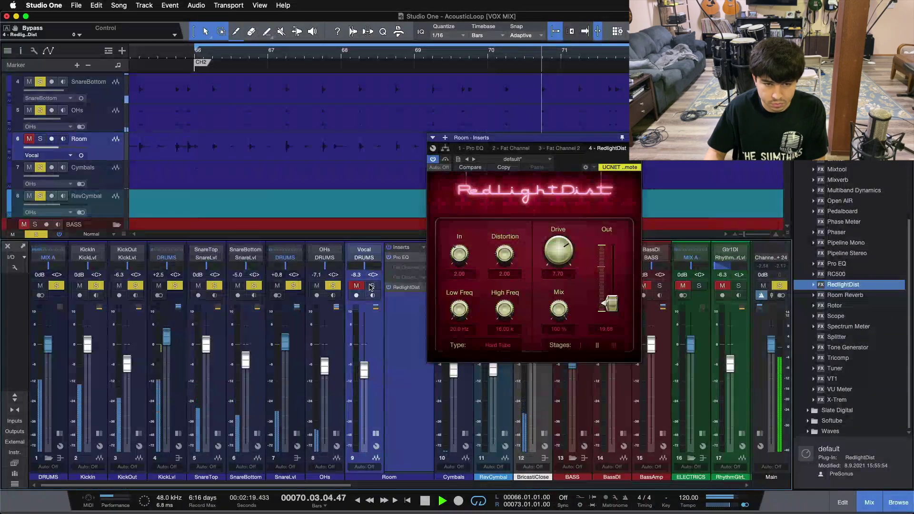
left_click(371, 286)
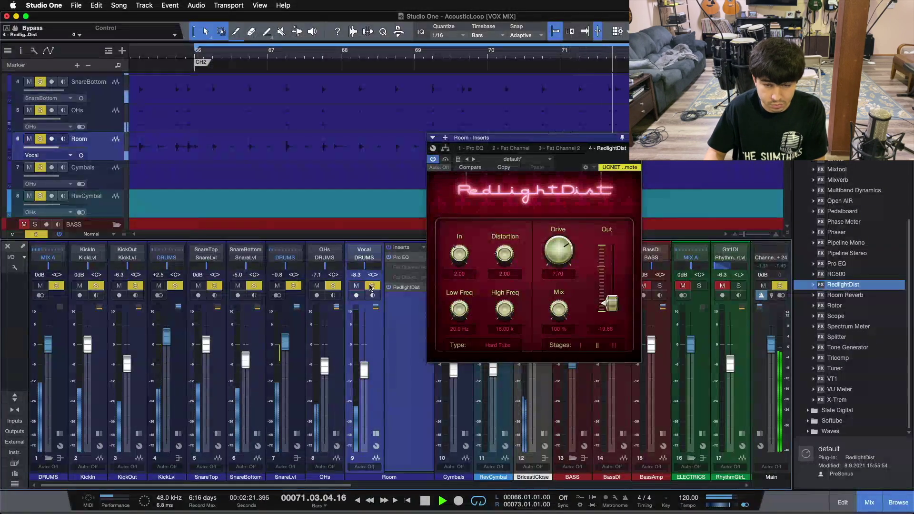
- Check RedlightDist's output at -19.68 dB and compare the playing drums again with the Room in and out
mouse_move(610, 304)
left_mouse_down()
mouse_move(609, 273)
mouse_move(607, 303)
left_mouse_up()
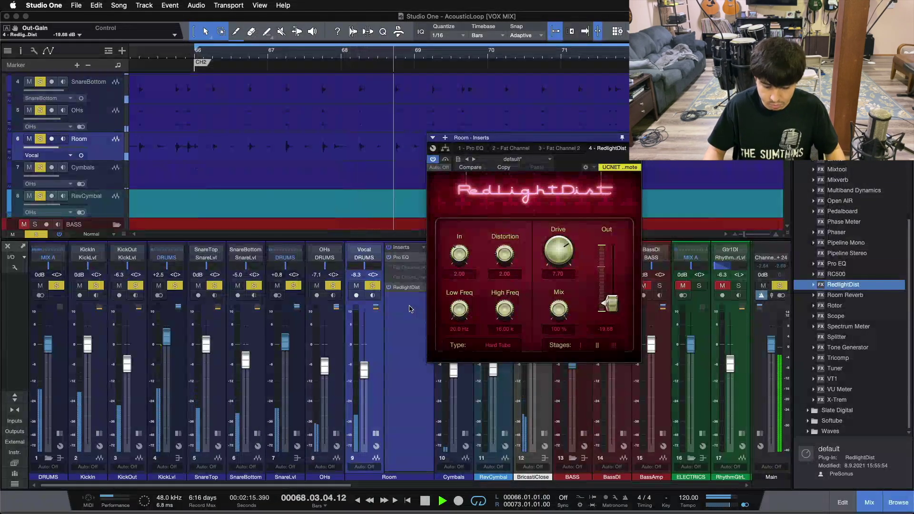
left_click(373, 285)
left_click(373, 285)
left_click(374, 285)
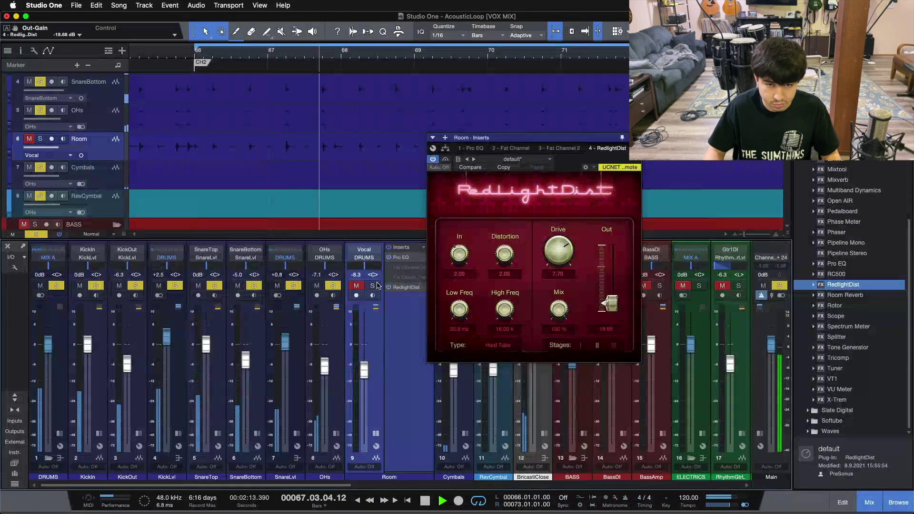
left_click(374, 285)
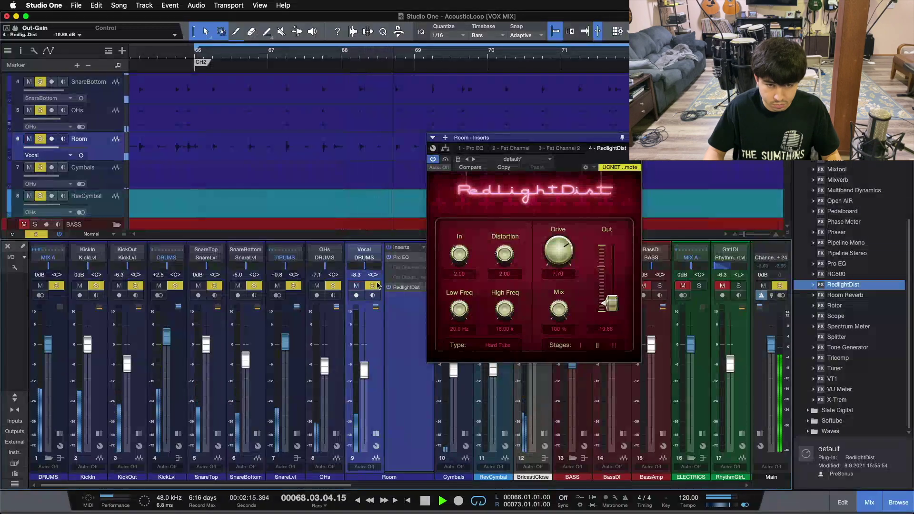
left_click(374, 285)
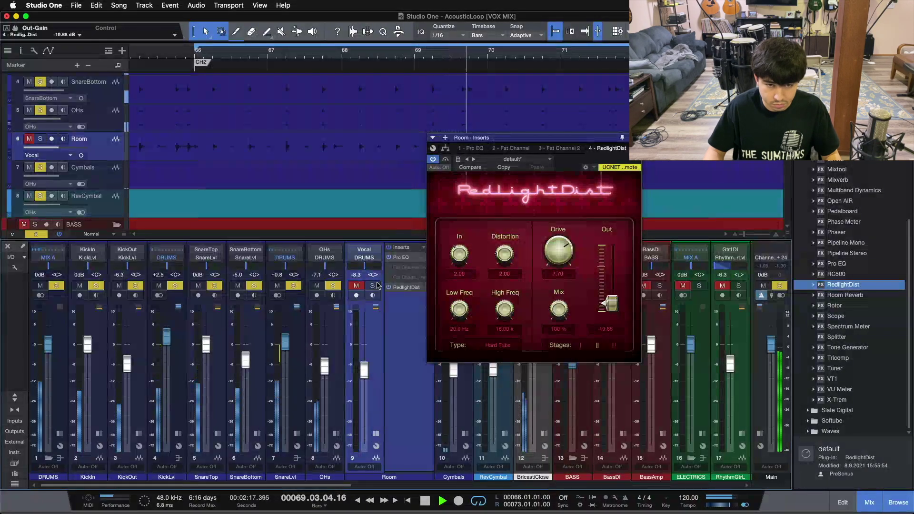
left_click(377, 285)
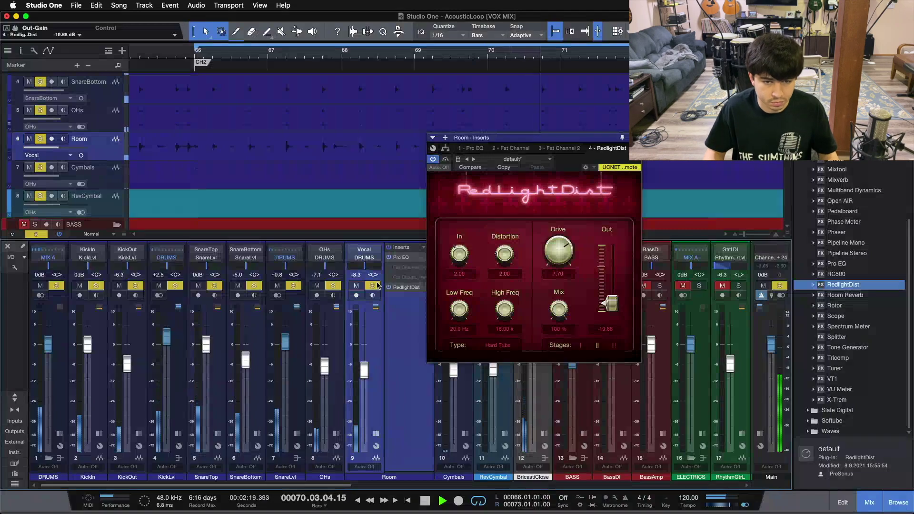
left_click(376, 285)
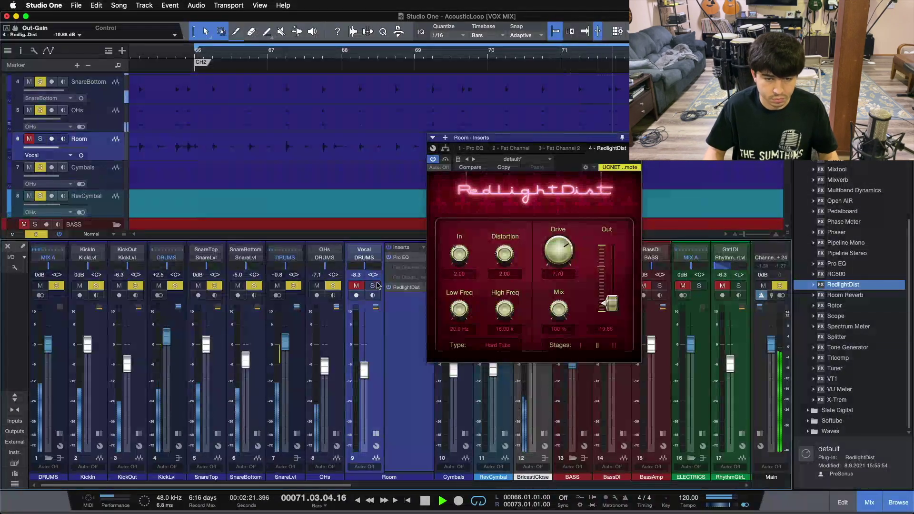
left_click(376, 285)
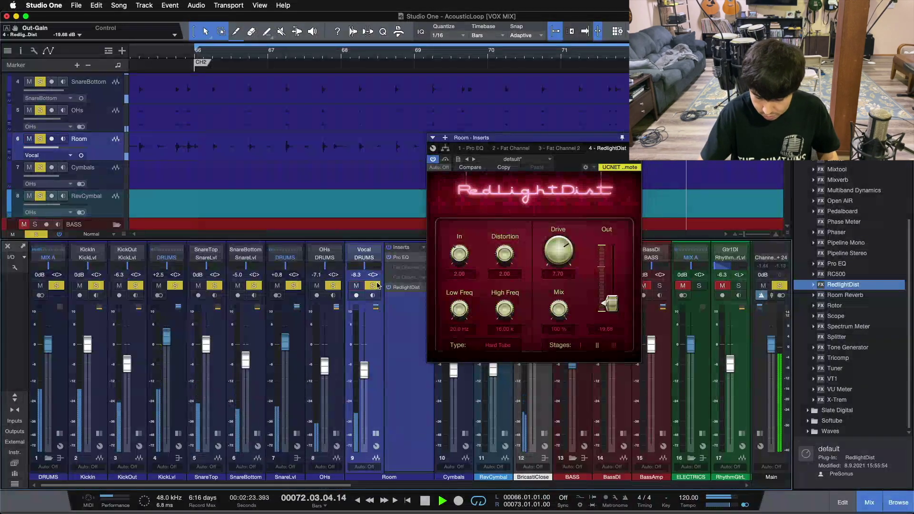
- Stop playback, enable both Fat Channels on the Room, leave only the first active alongside Pro EQ with RedlightDist off, and return to the loop start
key("space")
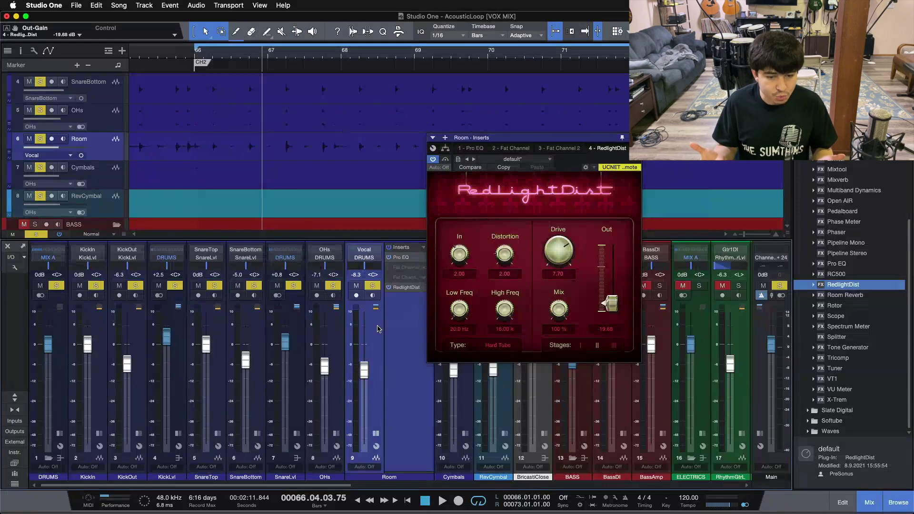
right_click(403, 289)
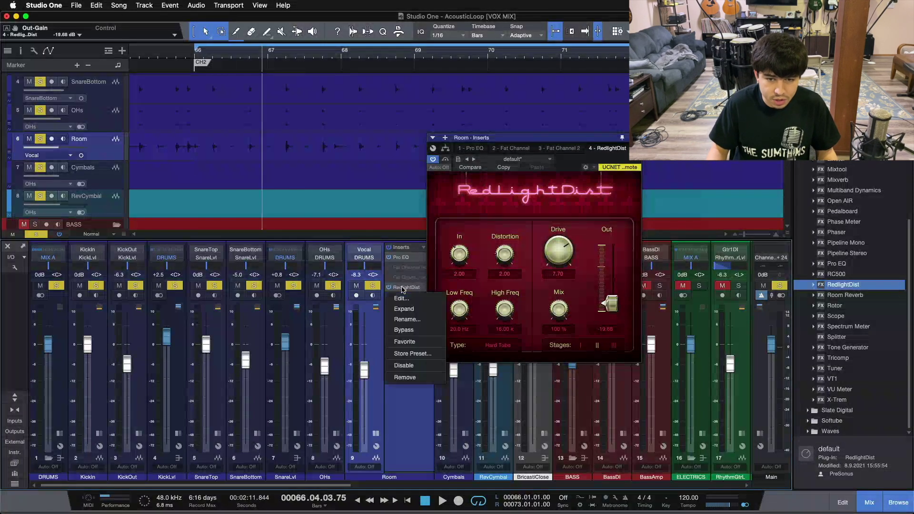
left_click(408, 368)
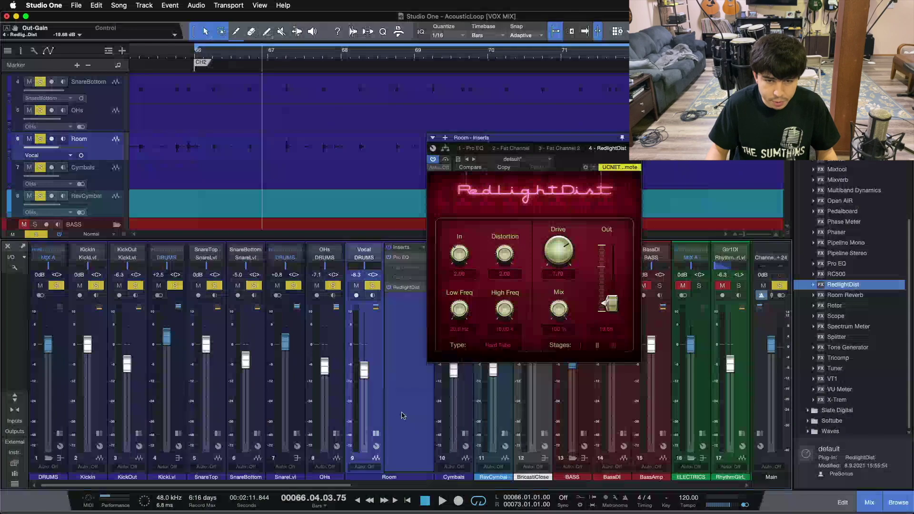
right_click(398, 277)
left_click(399, 300)
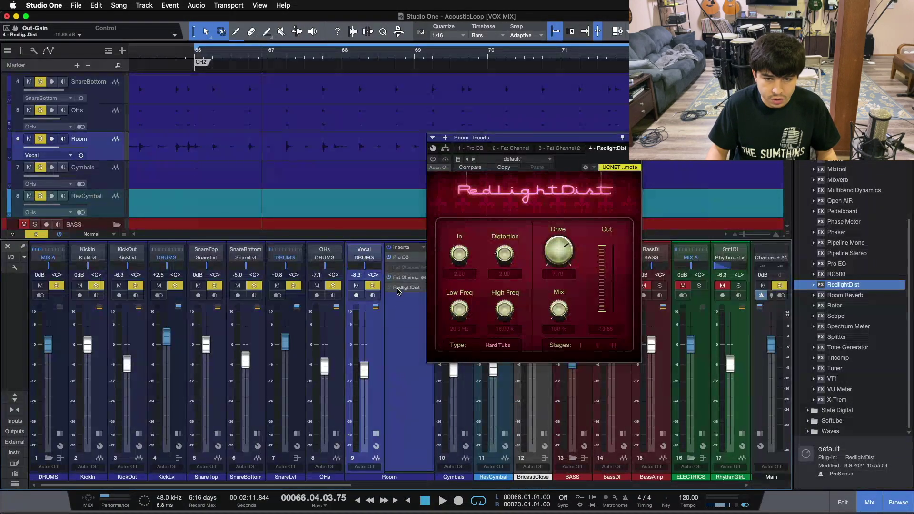
right_click(400, 288)
left_click(401, 289)
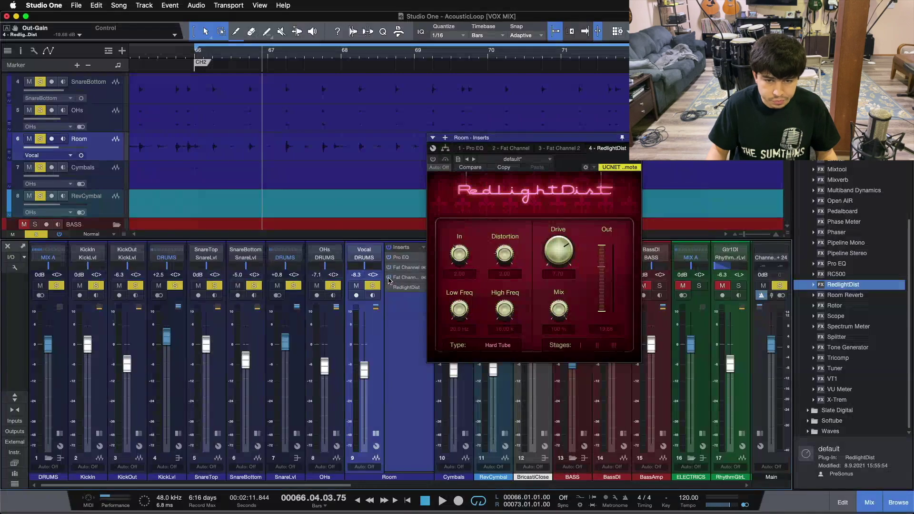
key("KP_1")
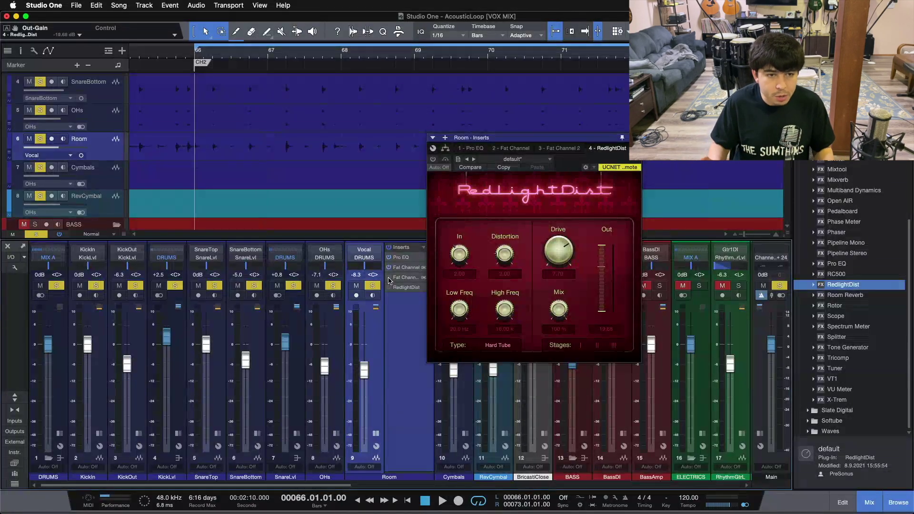
- Review the Room's Pro EQ and first Fat Channel, and close the insert window
left_click(410, 258)
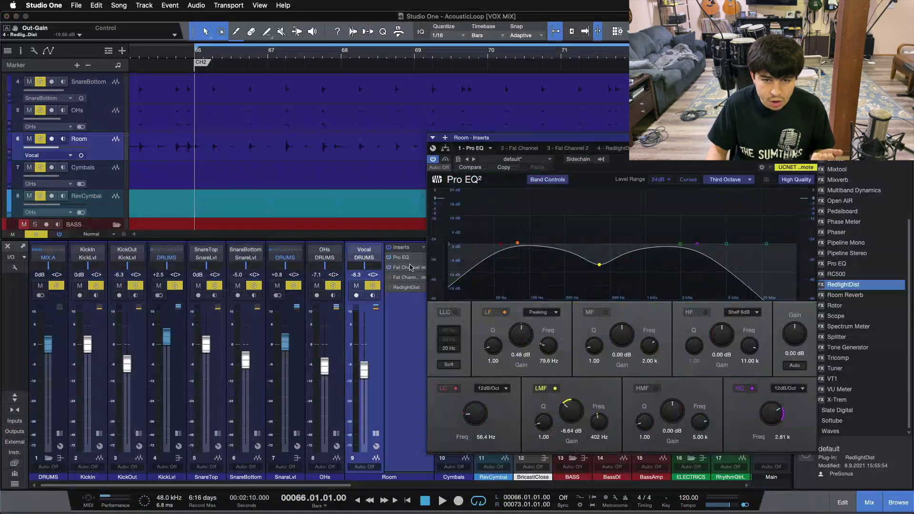
left_click(410, 268)
left_click_drag(794, 141, 833, 208)
left_click(833, 205)
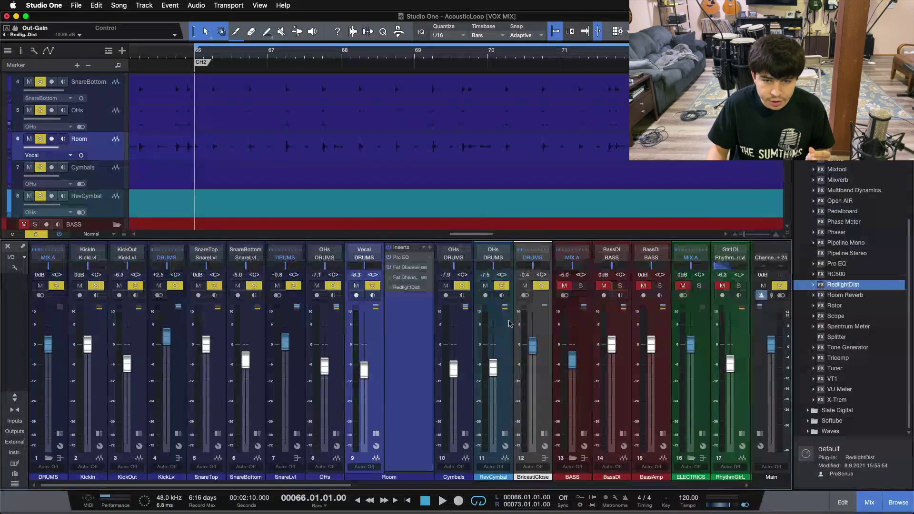
- Show the Room's three processing options in turn: the FC670 compressor, the FETCOMP compressor and RedlightDist
left_click(396, 279)
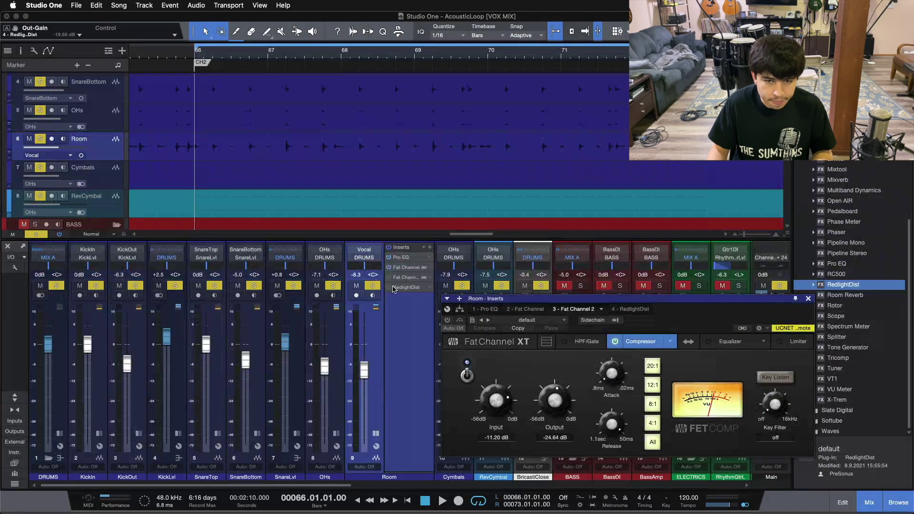
left_click(395, 288)
left_click_drag(586, 302, 641, 246)
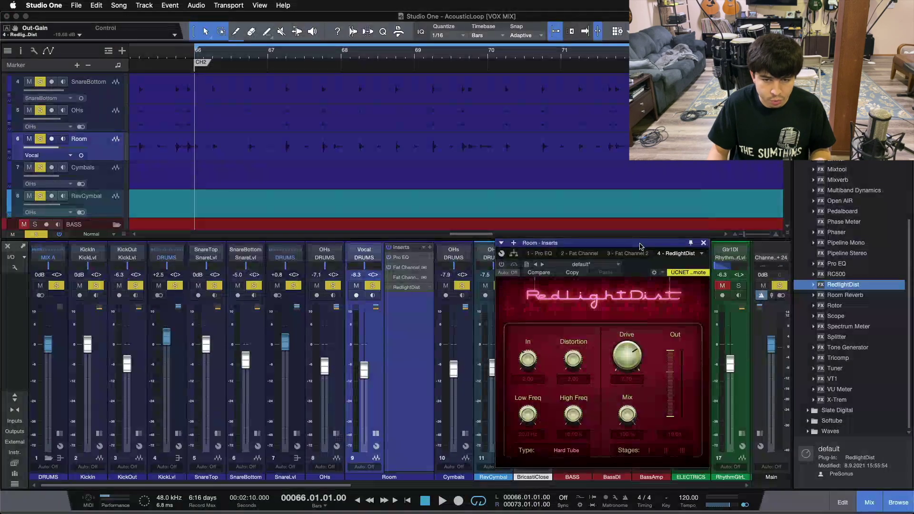
left_click(409, 269)
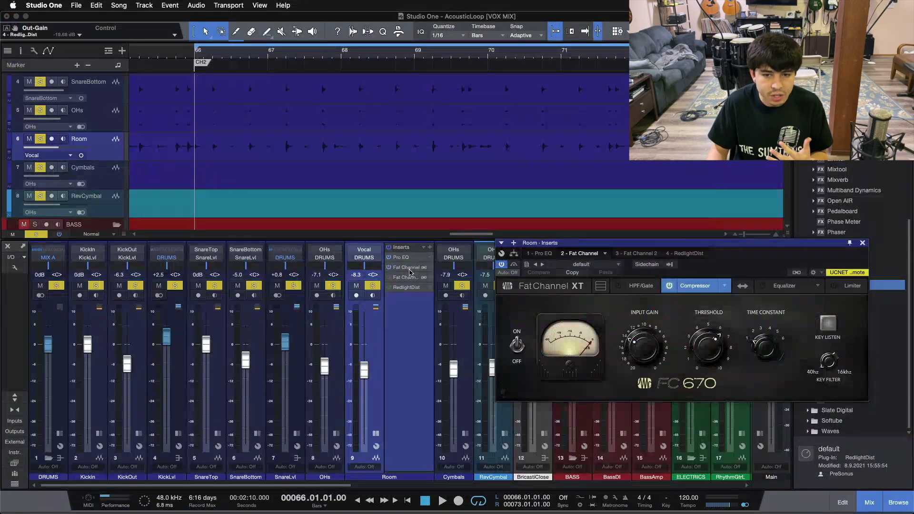
left_click(409, 277)
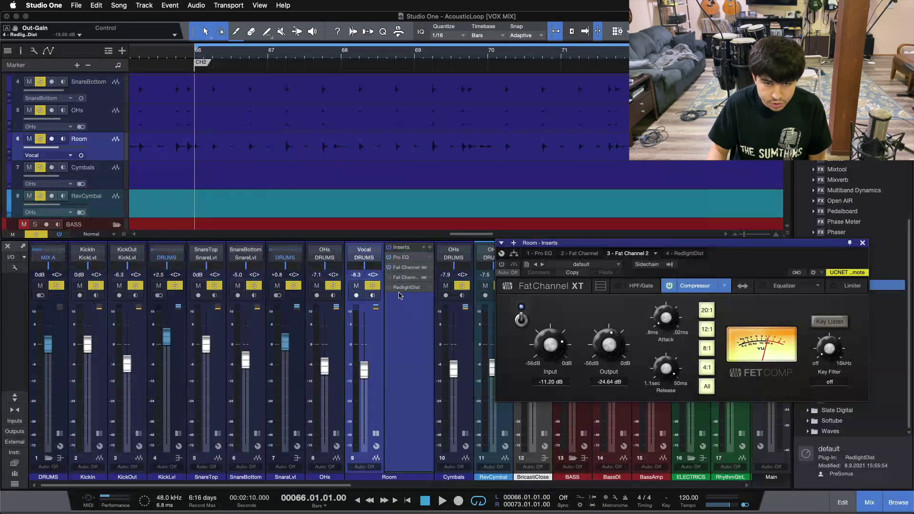
left_click(403, 287)
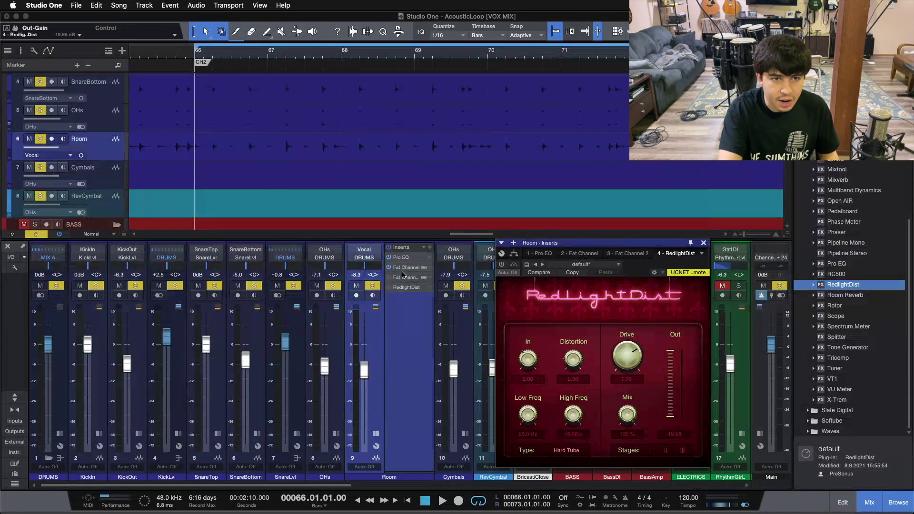
- Play the drums comparing the Room through the FC670 and the FETCOMP, and set the FETCOMP's output to -24.08 dB
key("space")
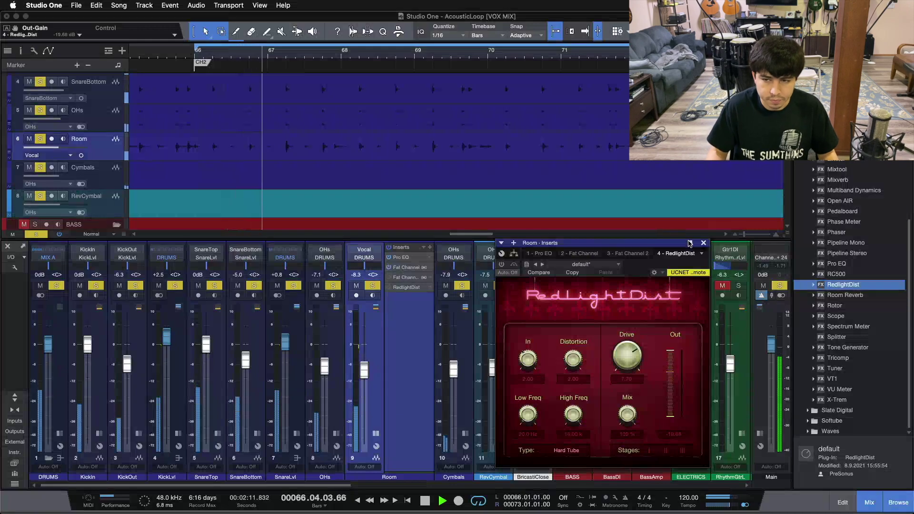
left_click(407, 268)
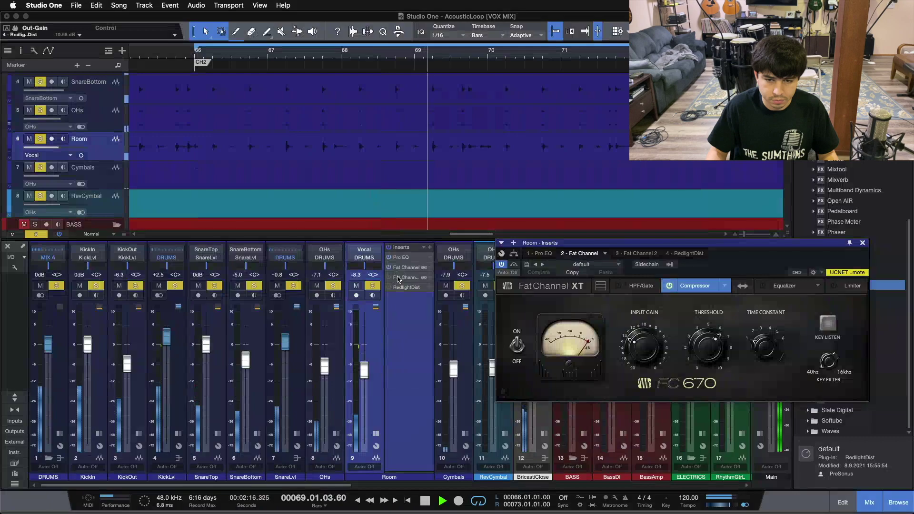
left_click(391, 278)
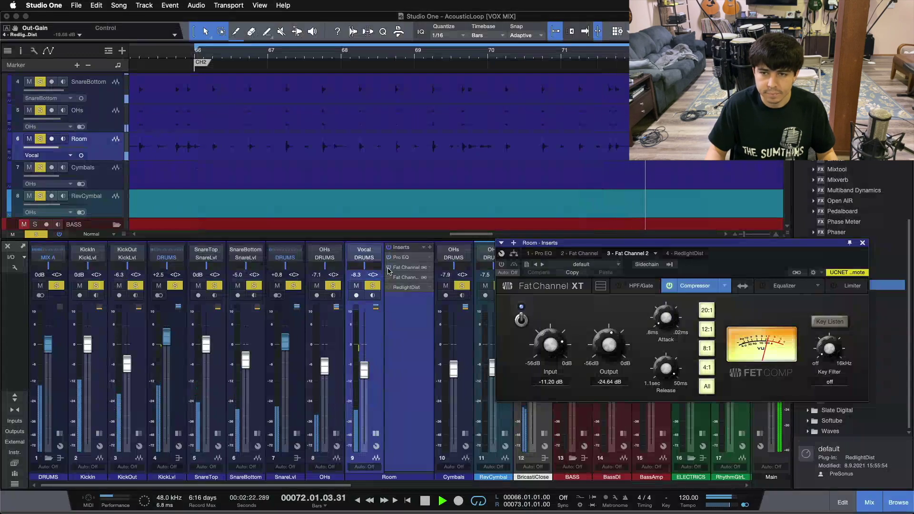
left_click(389, 277)
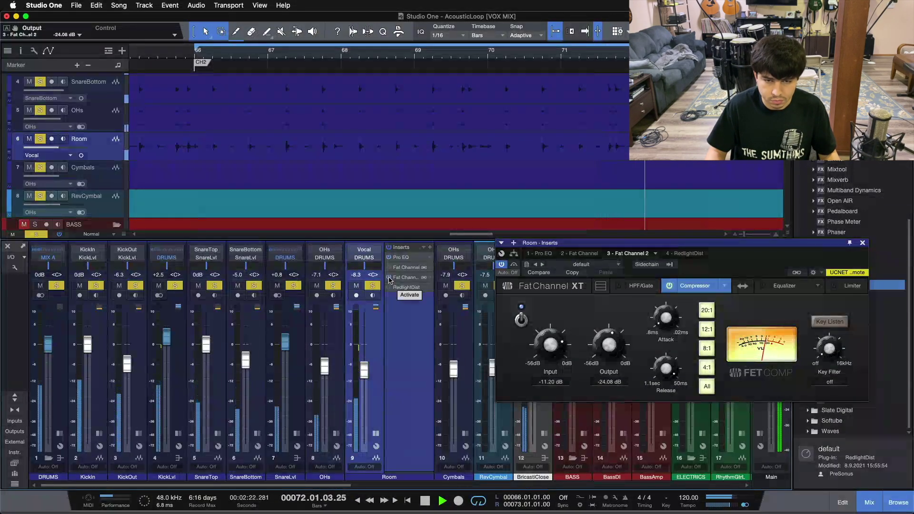
left_click(389, 277)
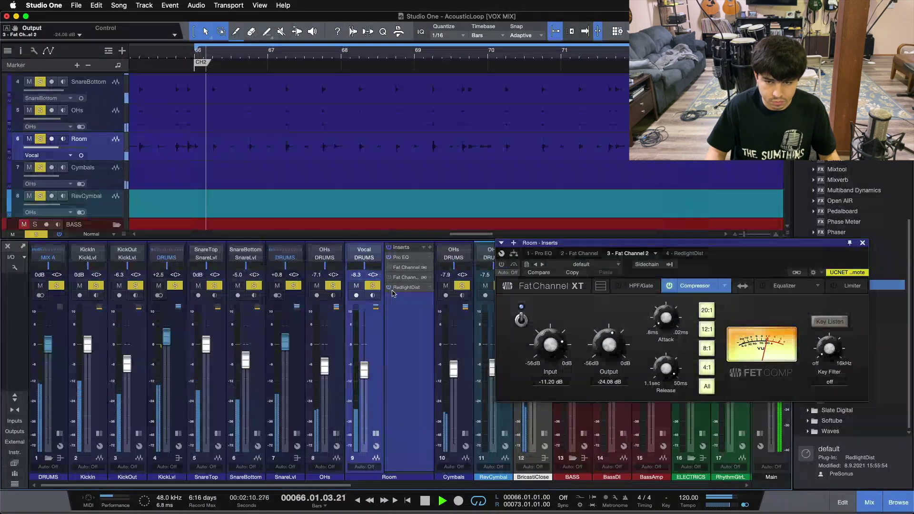
- Audition RedlightDist on the Room in the drum mix, set its output to -19.32 dB, and stop playback
left_click(404, 287)
left_click_drag(678, 409, 678, 407)
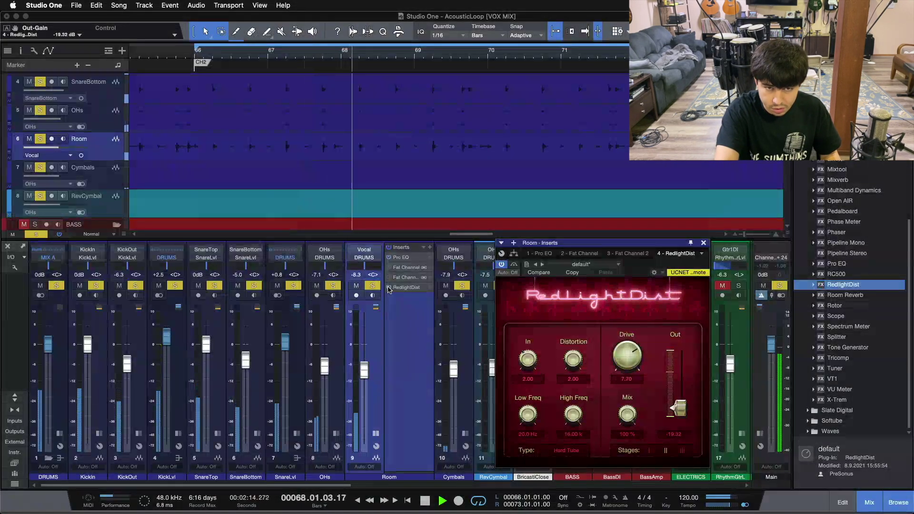
key("space")
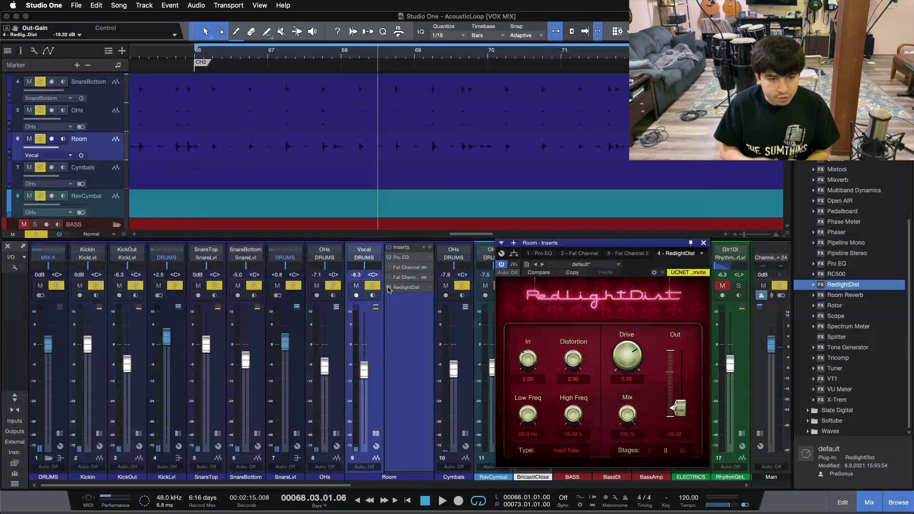
- Review the FC670, FETCOMP and RedlightDist settings on the Room again with playback stopped
left_click(402, 267)
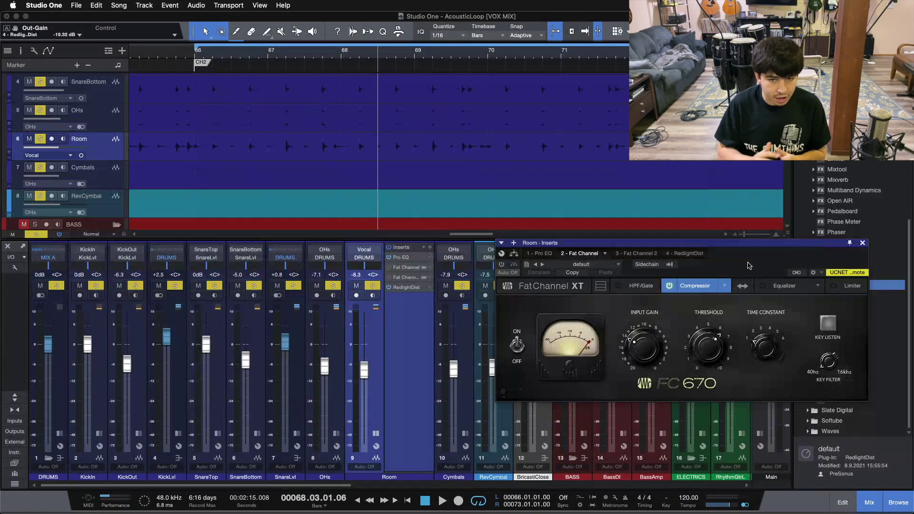
left_click(636, 253)
left_click_drag(724, 261, 676, 278)
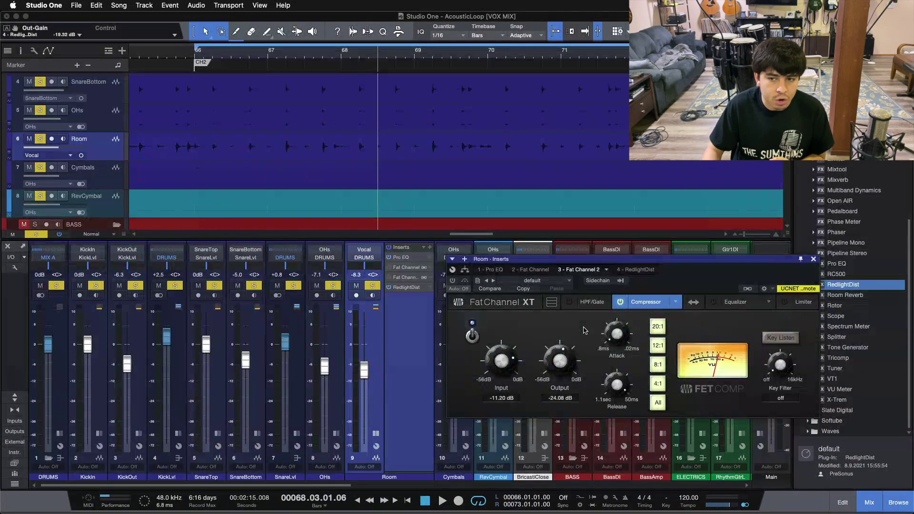
left_click(633, 270)
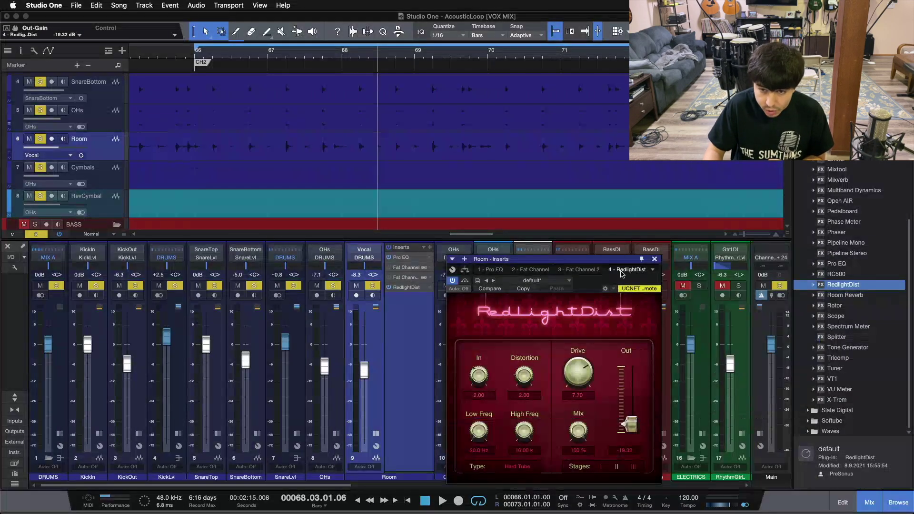
left_click_drag(567, 263, 558, 254)
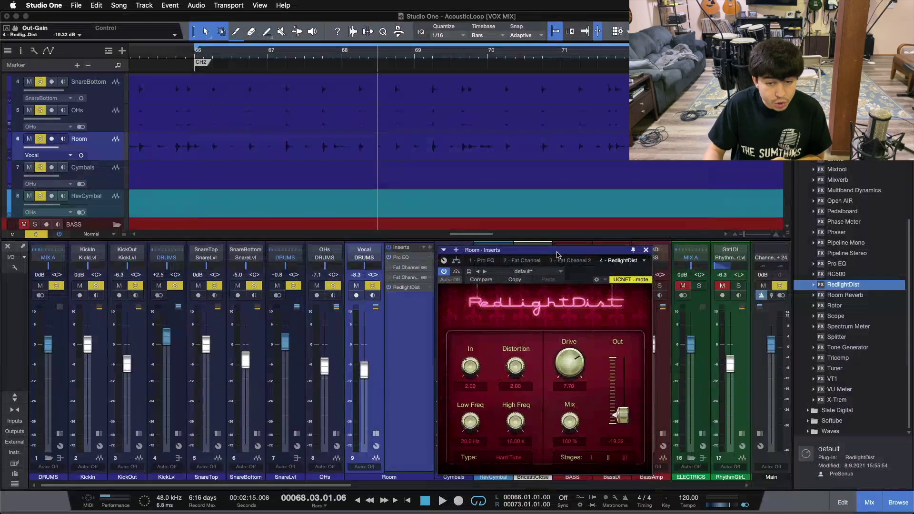